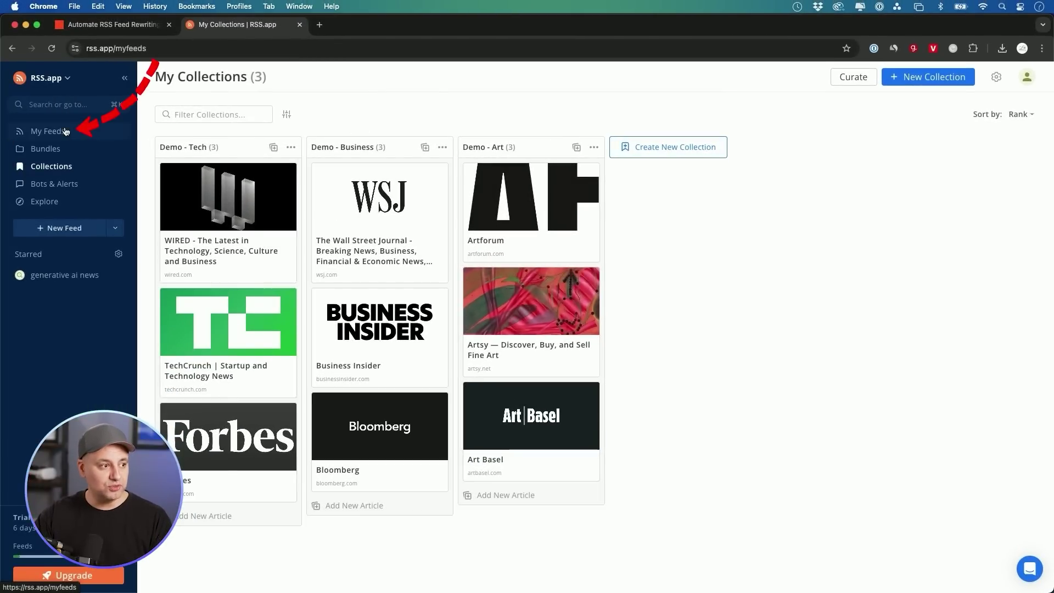
# - Generate an RSS.app feed for the keyword 'generative ai' and copy its feed URL
pyautogui.click(551, 173)
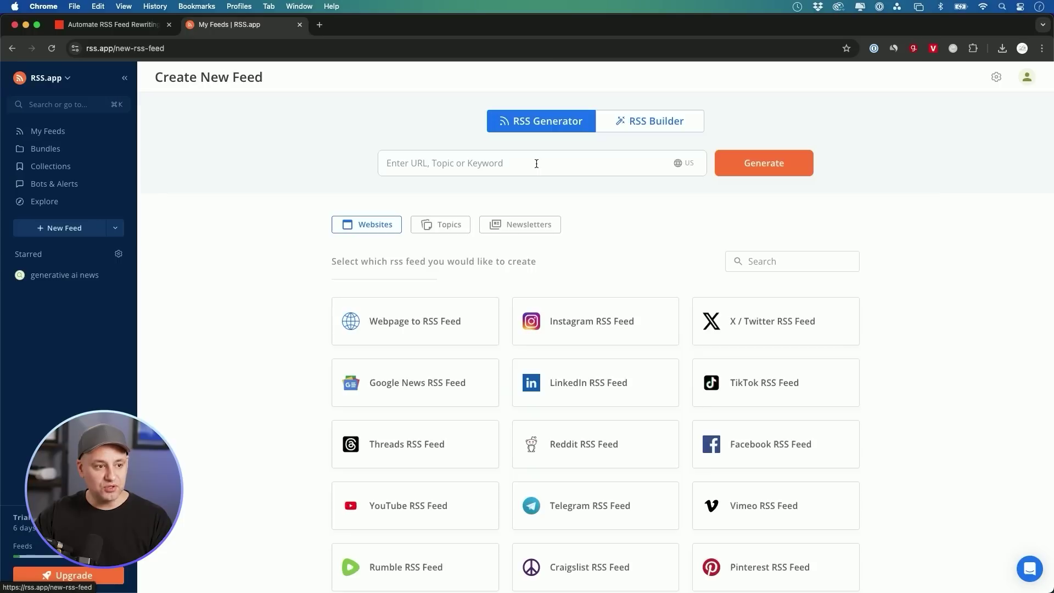
pyautogui.click(537, 164)
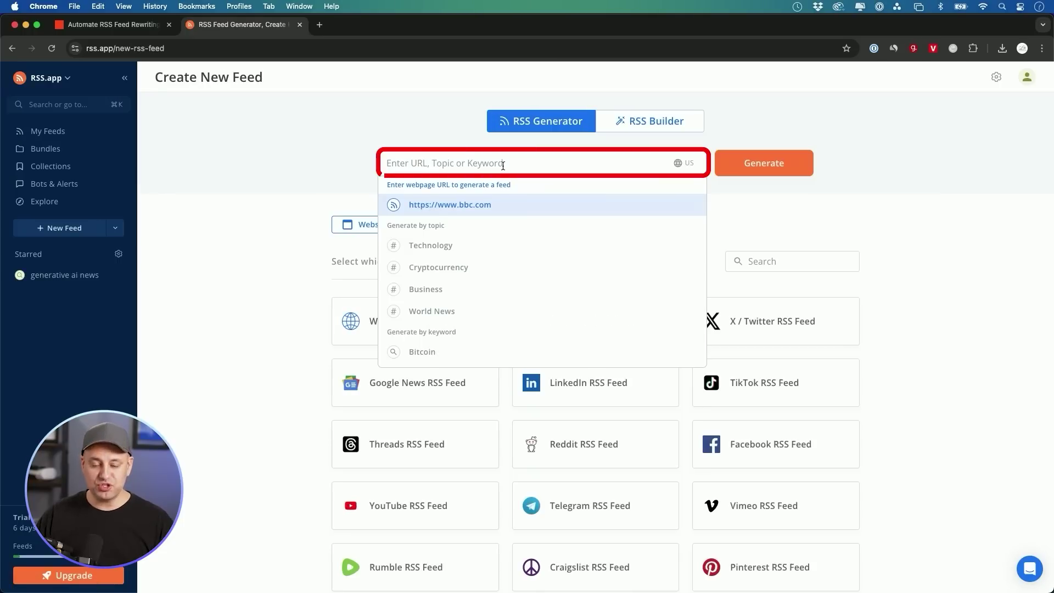
pyautogui.write('gene')
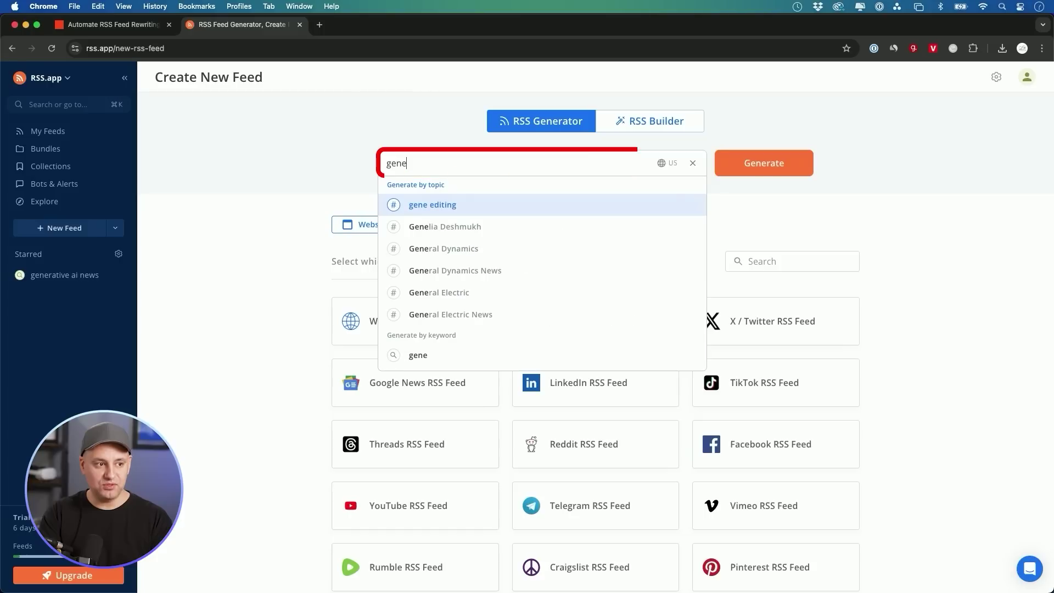
pyautogui.write('rative ai')
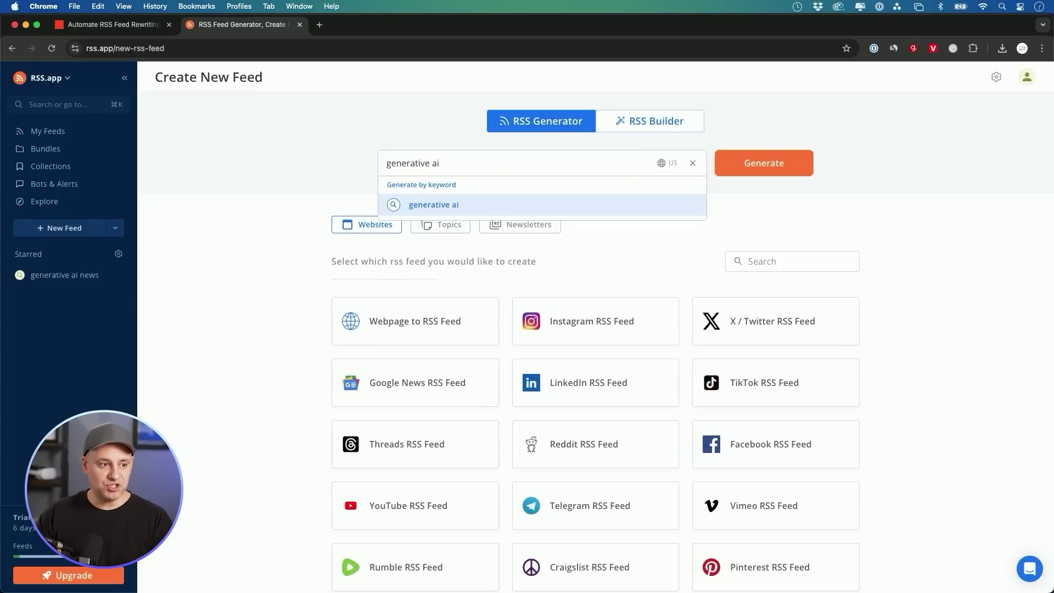
pyautogui.click(761, 160)
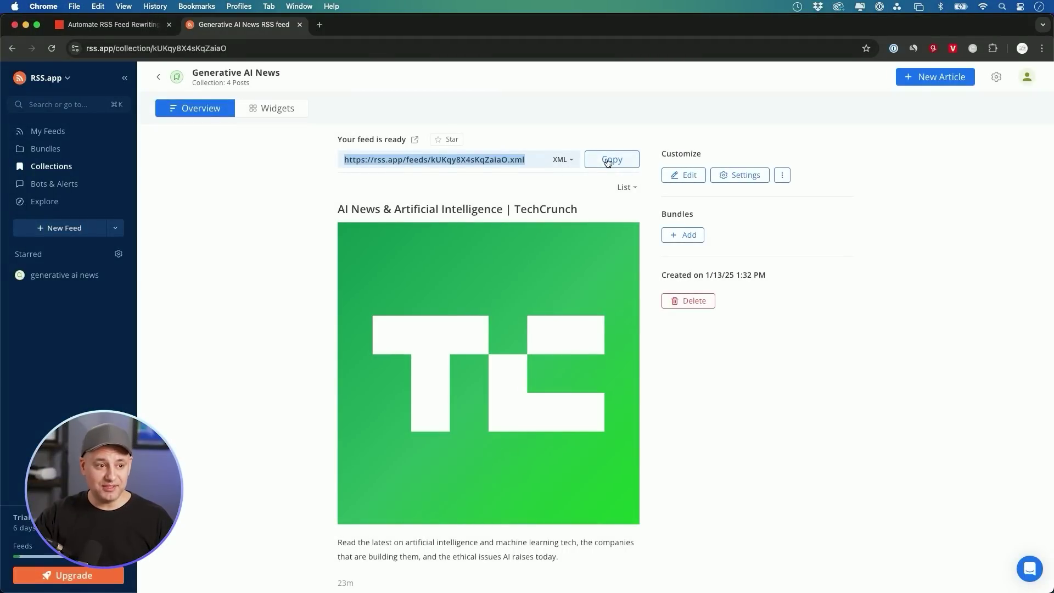
pyautogui.click(608, 160)
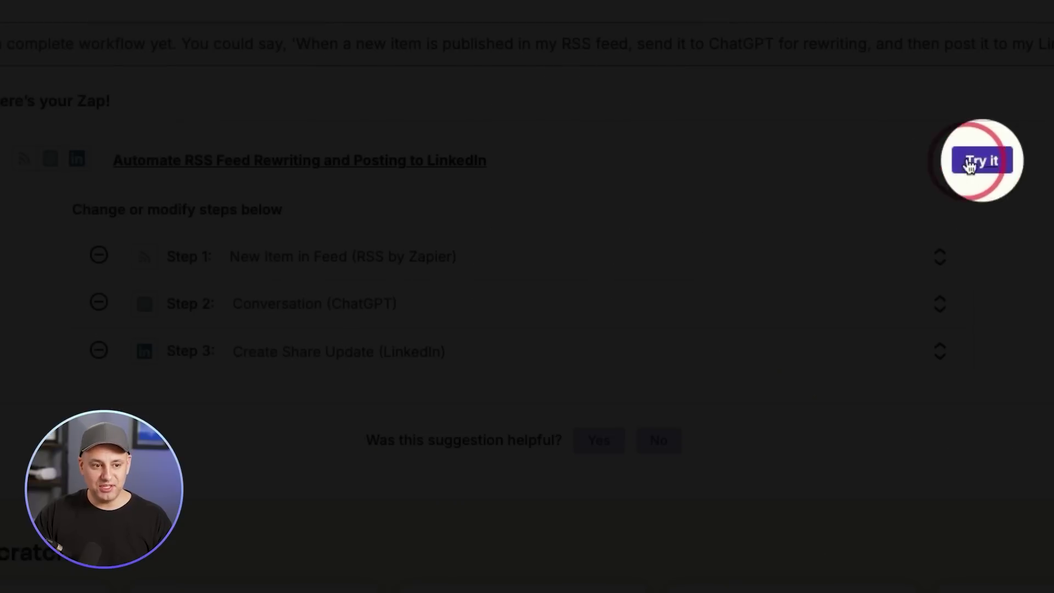
# - Start building the suggested RSS → ChatGPT → LinkedIn zap with Try it
pyautogui.click(982, 163)
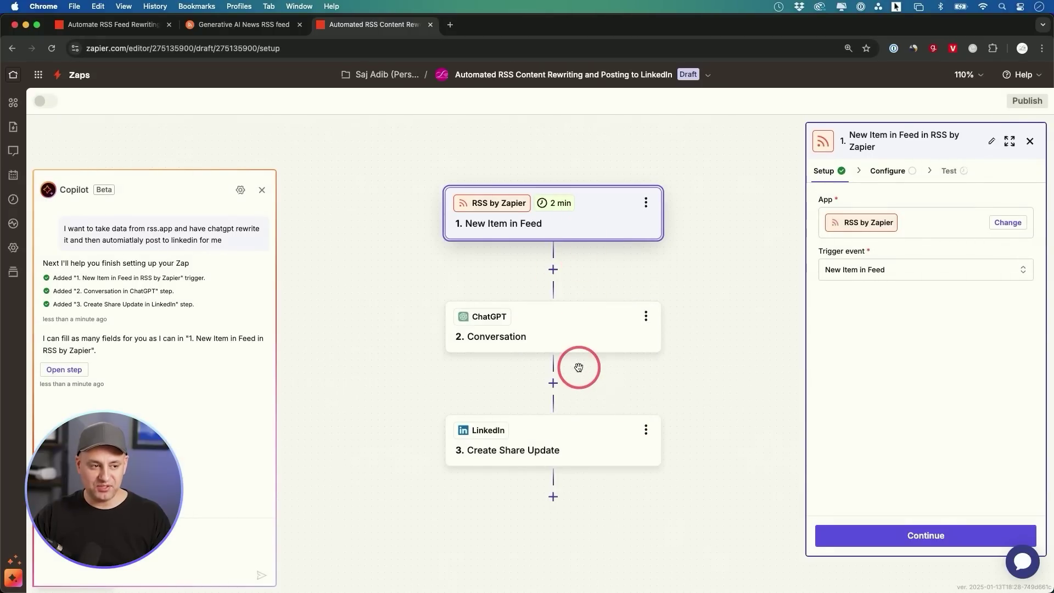
# - Look over the draft's RSS, ChatGPT and LinkedIn steps, then choose a different trigger app
pyautogui.hscroll(2, 578, 367)
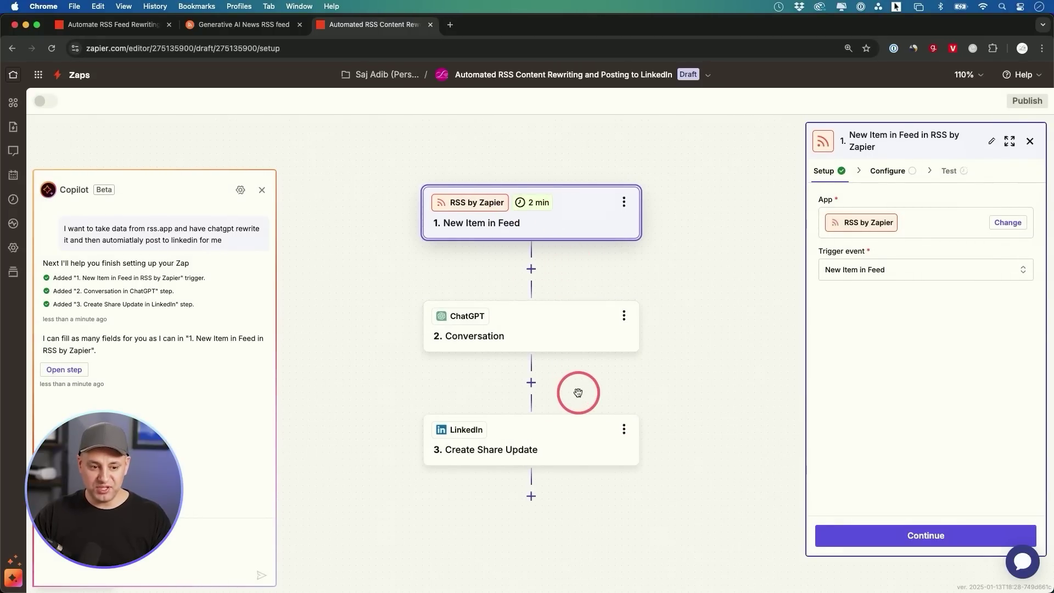
pyautogui.scroll(1, 578, 393)
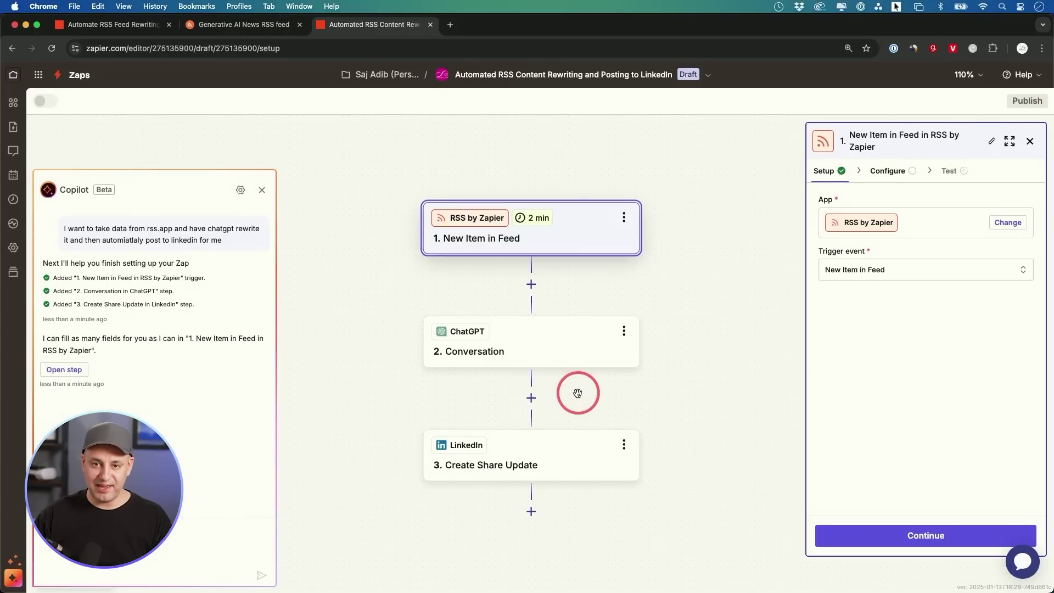
pyautogui.hscroll(1, 573, 343)
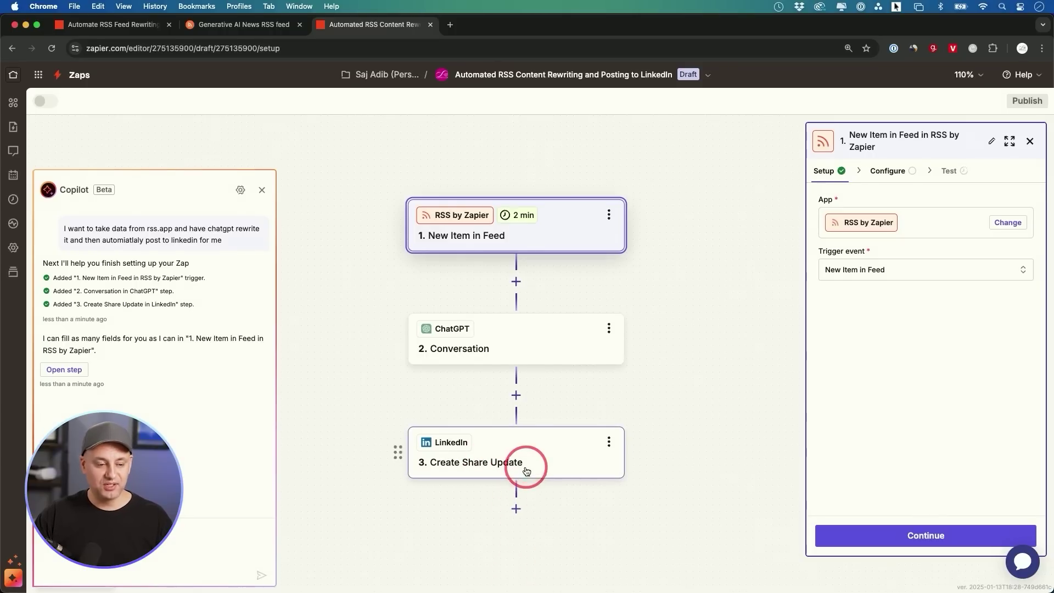
pyautogui.scroll(-1, 522, 466)
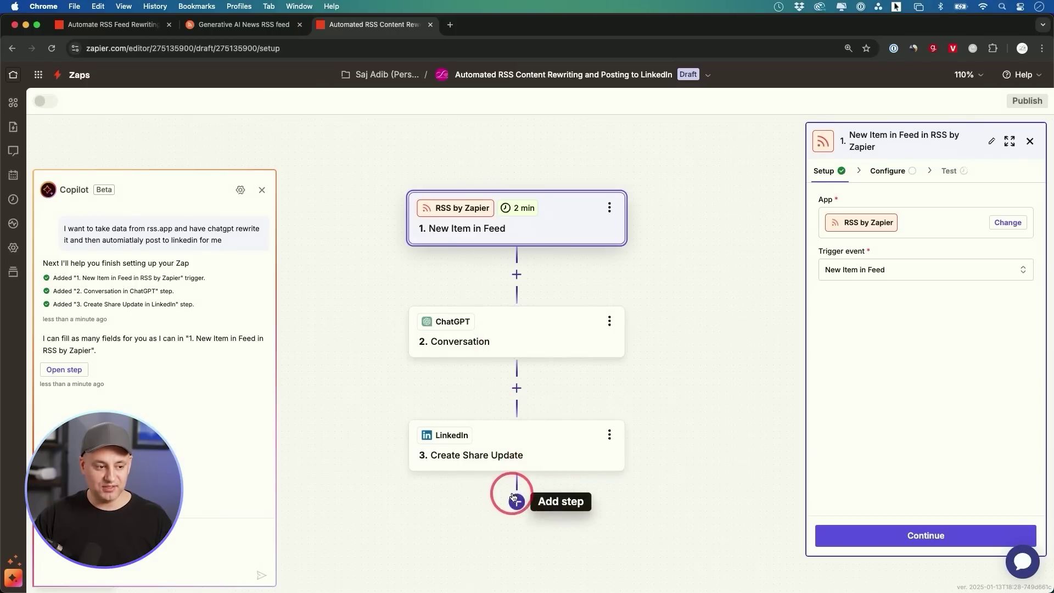
pyautogui.scroll(2, 544, 465)
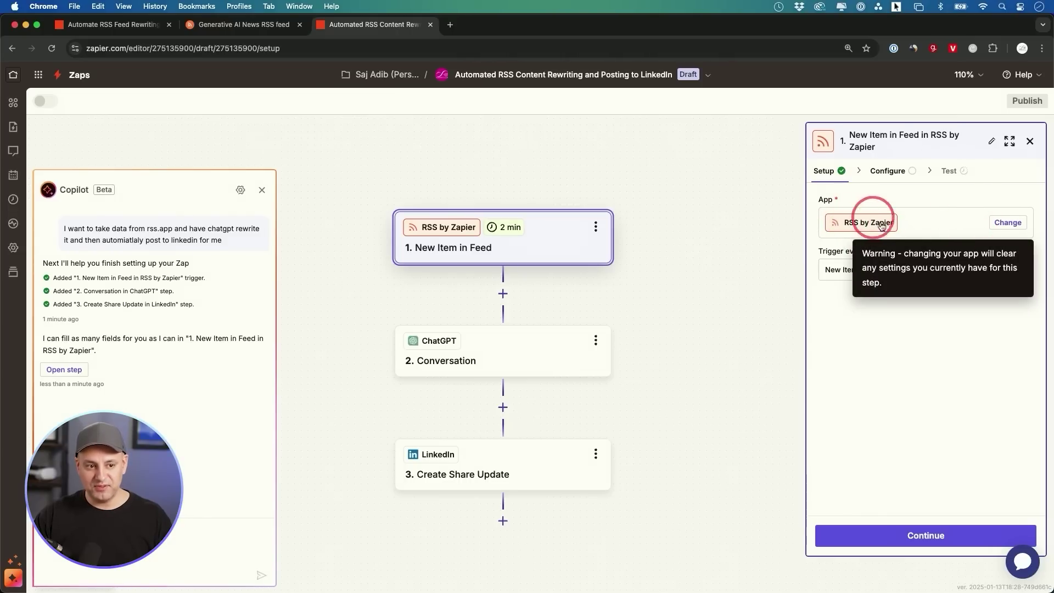
pyautogui.click(1010, 228)
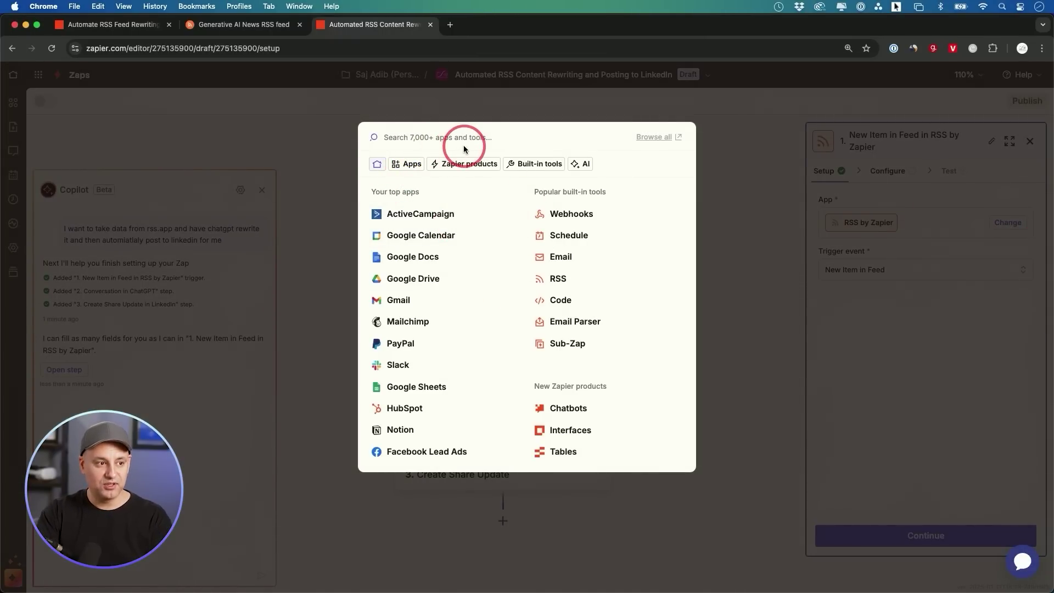
pyautogui.write('rss')
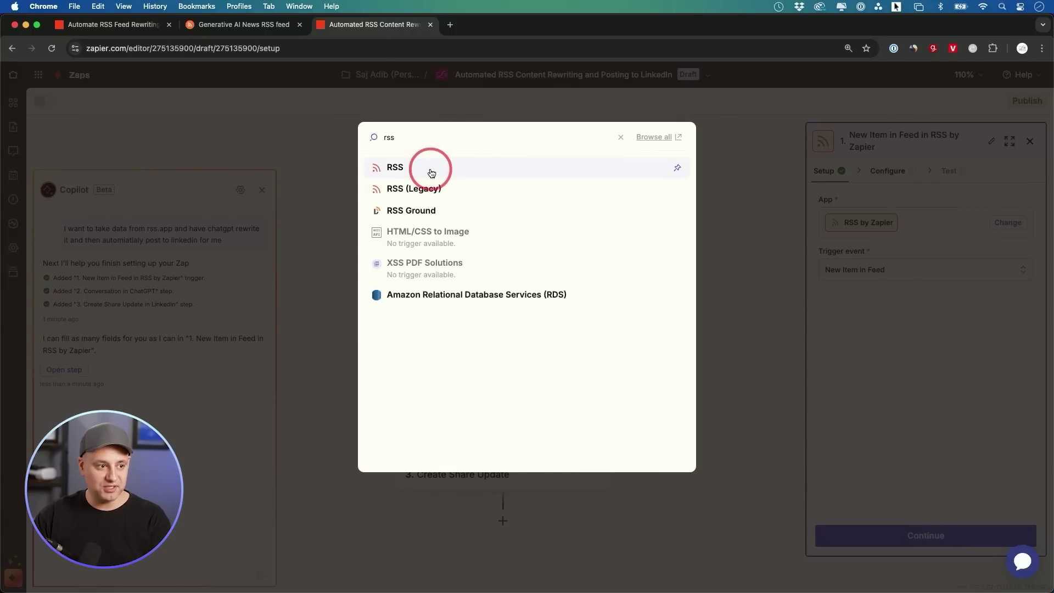
pyautogui.click(964, 254)
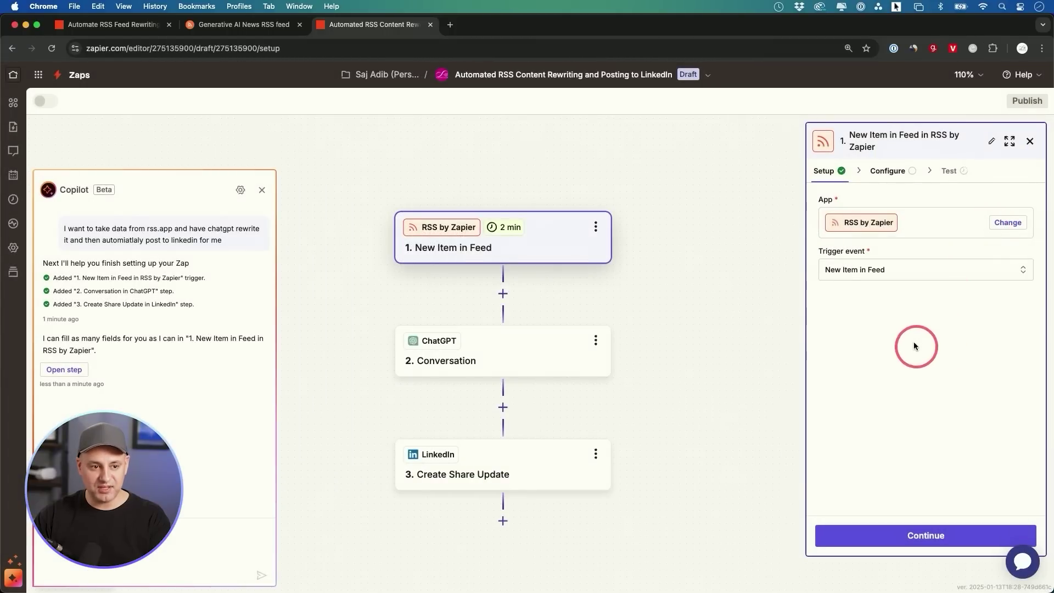
pyautogui.click(868, 277)
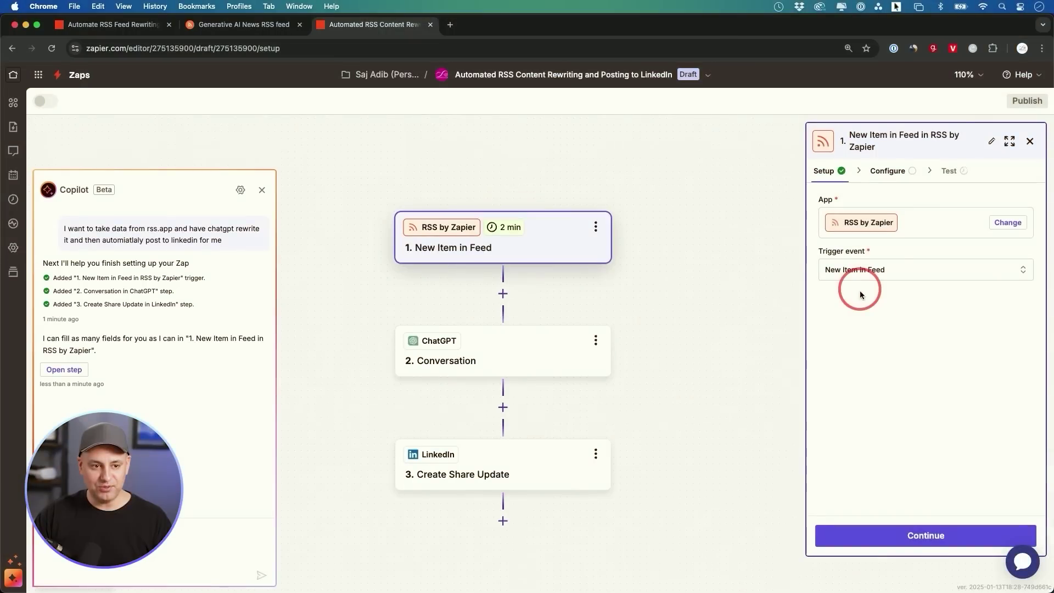
pyautogui.click(916, 533)
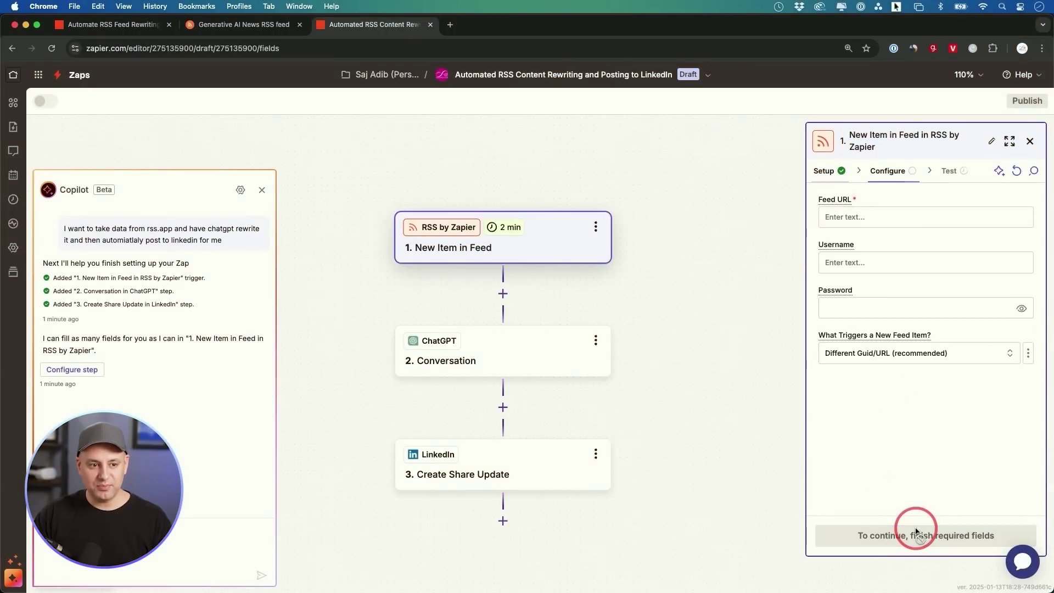
# - Paste the rss.app Generative AI News feed URL as the RSS trigger's Feed URL and continue
pyautogui.click(854, 217)
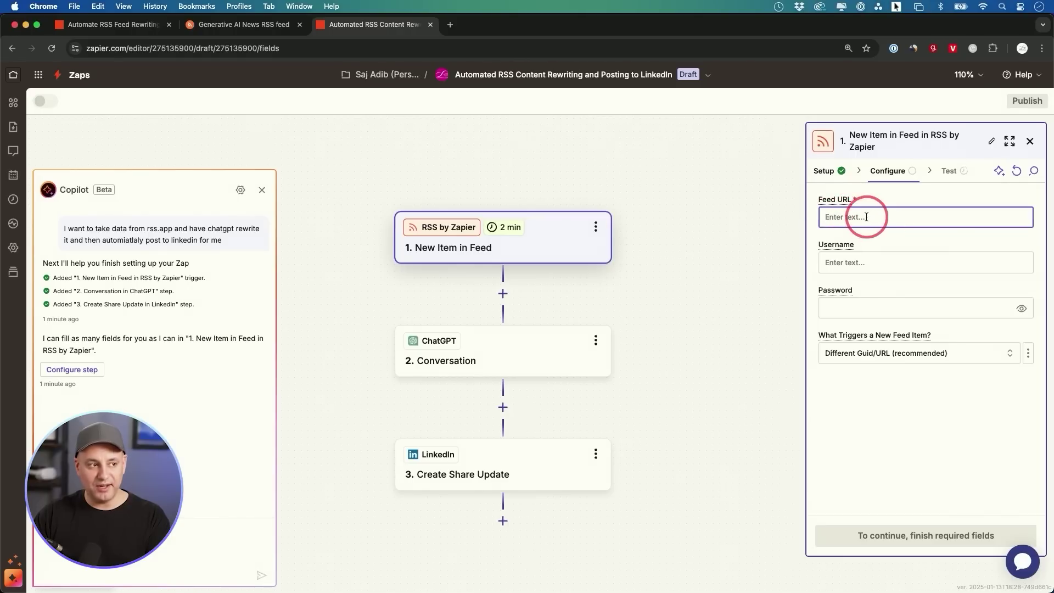
pyautogui.click(229, 26)
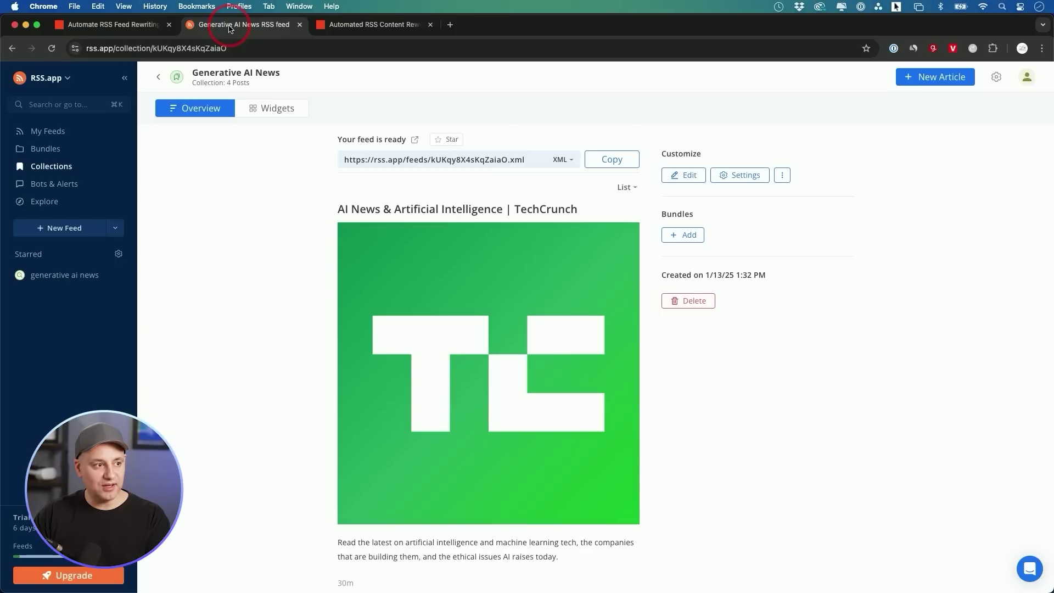
pyautogui.click(612, 159)
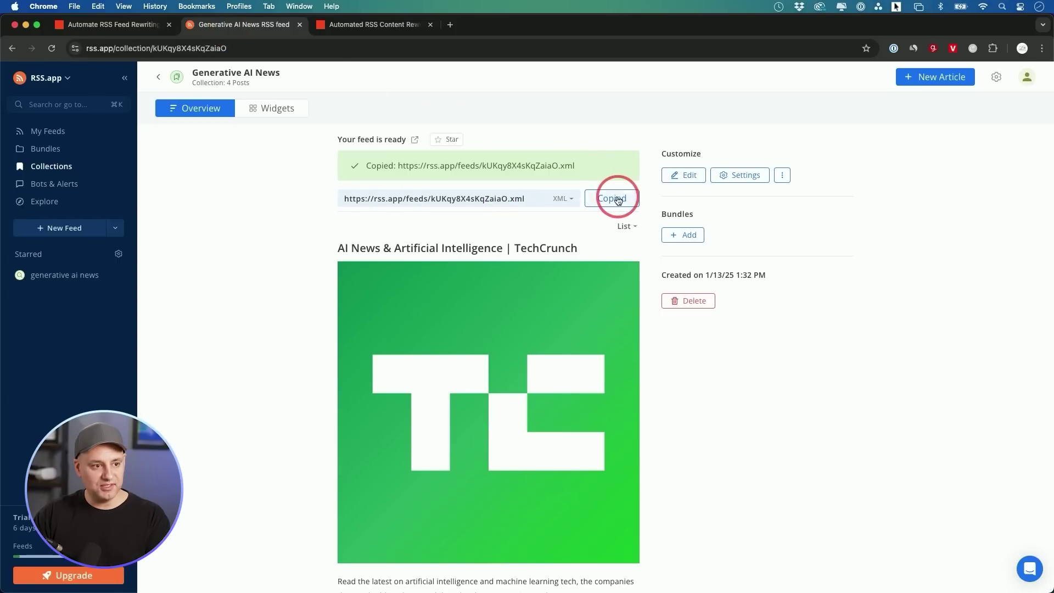
pyautogui.click(351, 25)
pyautogui.press('cmd+v')
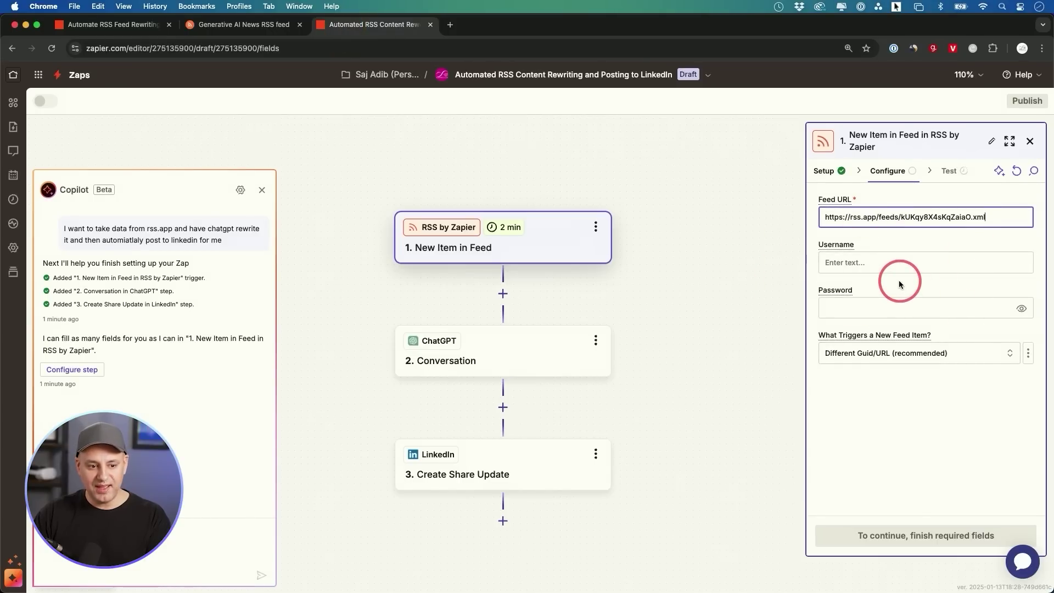
pyautogui.press('Tab')
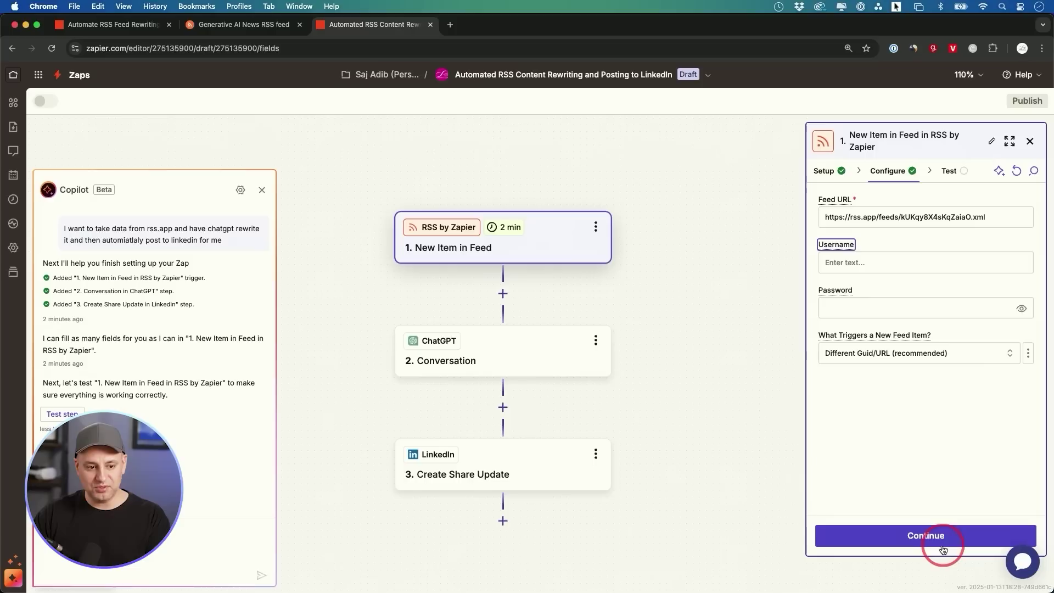
pyautogui.click(935, 540)
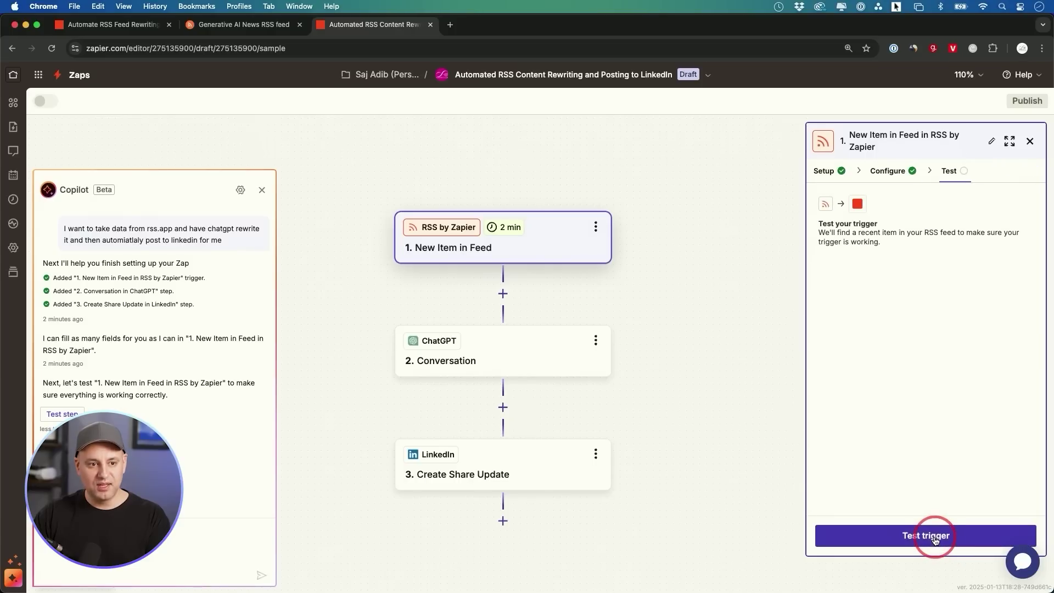
# - Test the RSS trigger, which finds three records, and continue with Feed A as the sample
pyautogui.click(933, 541)
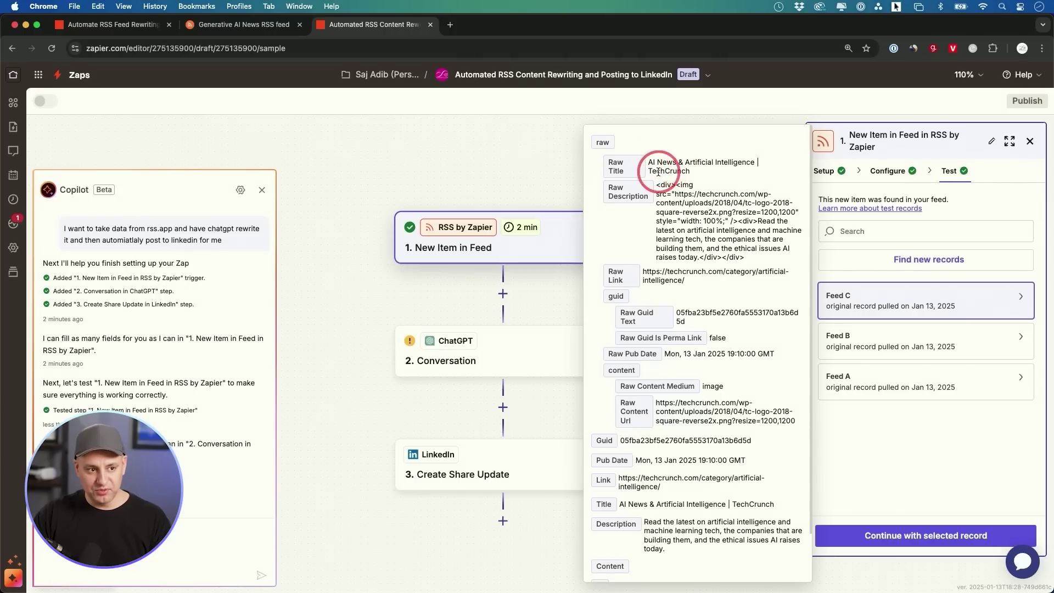
pyautogui.click(241, 24)
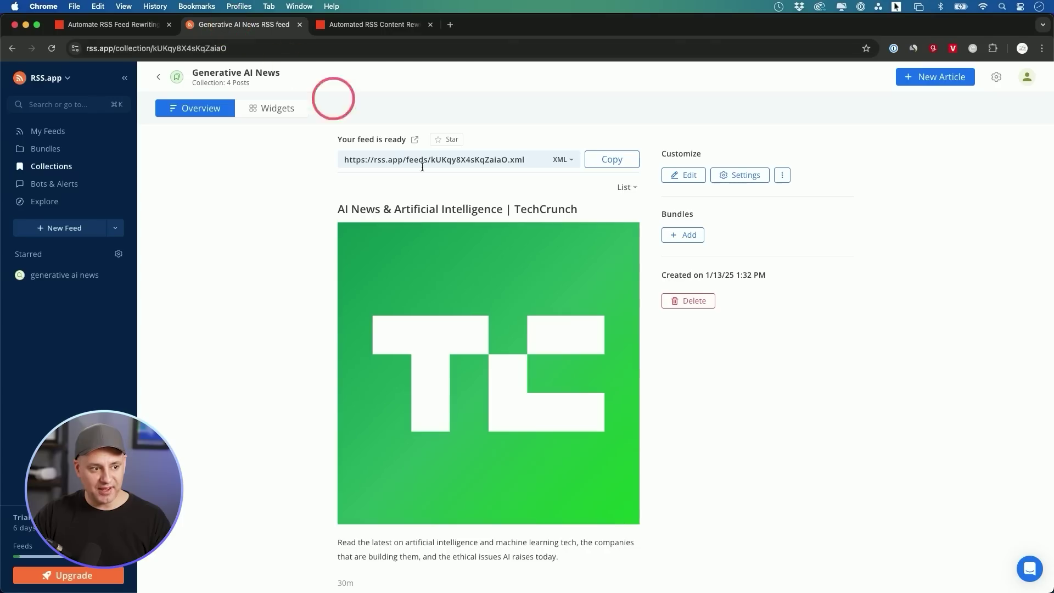
pyautogui.click(383, 25)
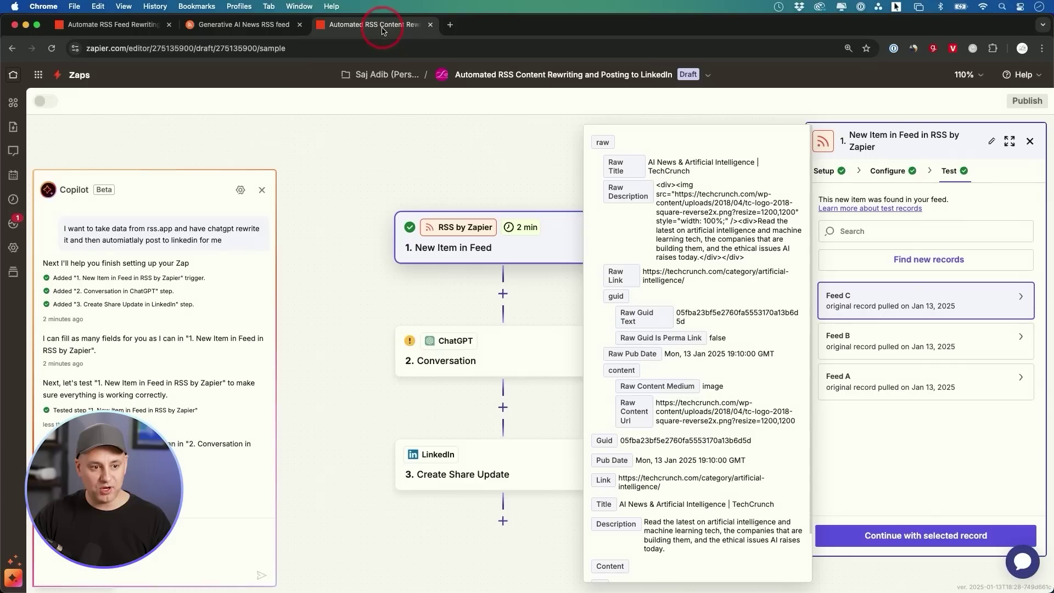
pyautogui.click(923, 351)
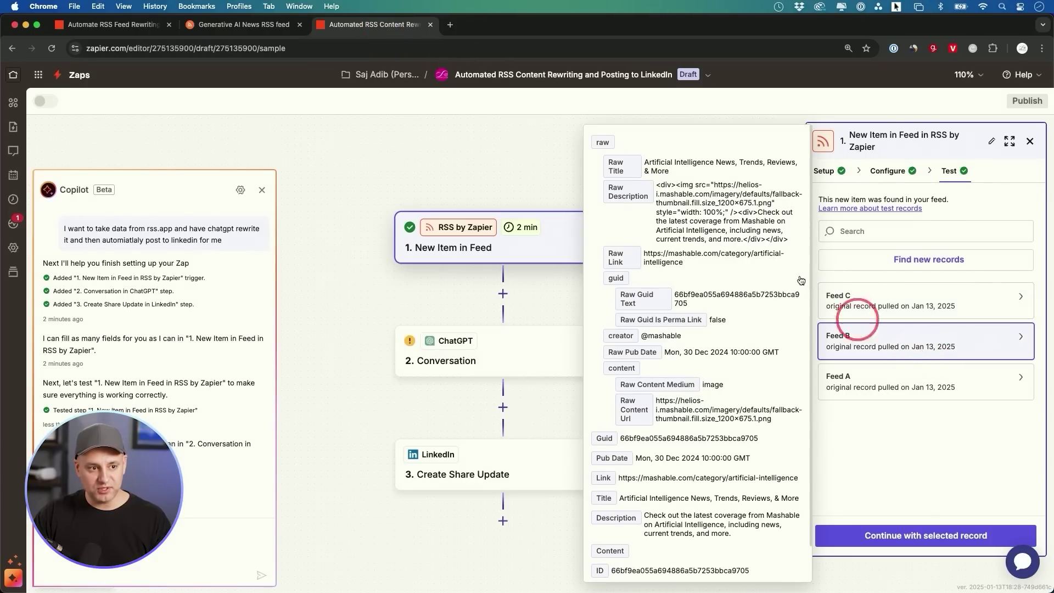
pyautogui.click(852, 374)
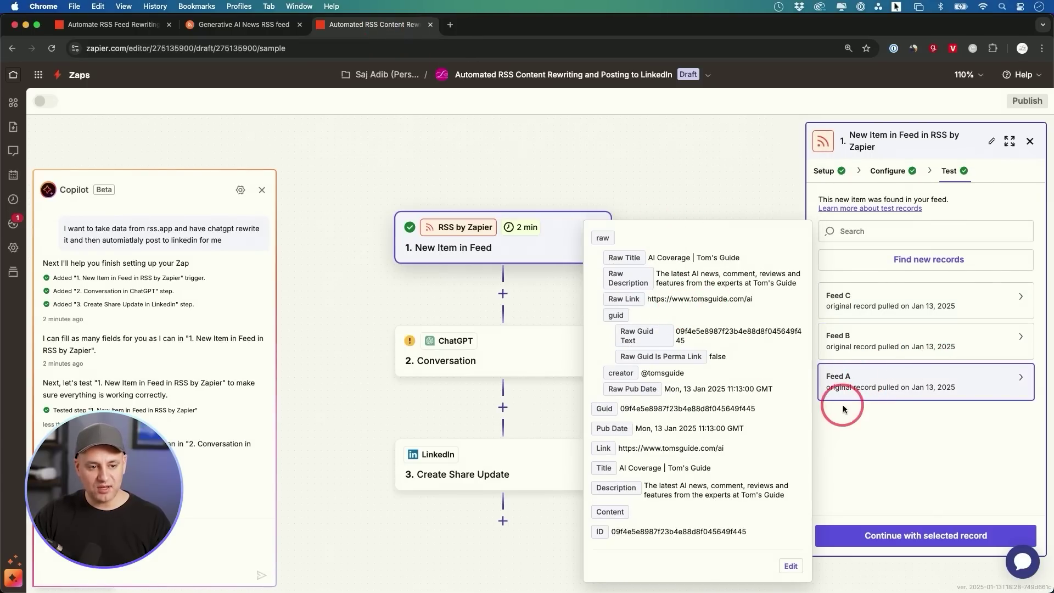
pyautogui.click(879, 420)
pyautogui.click(907, 532)
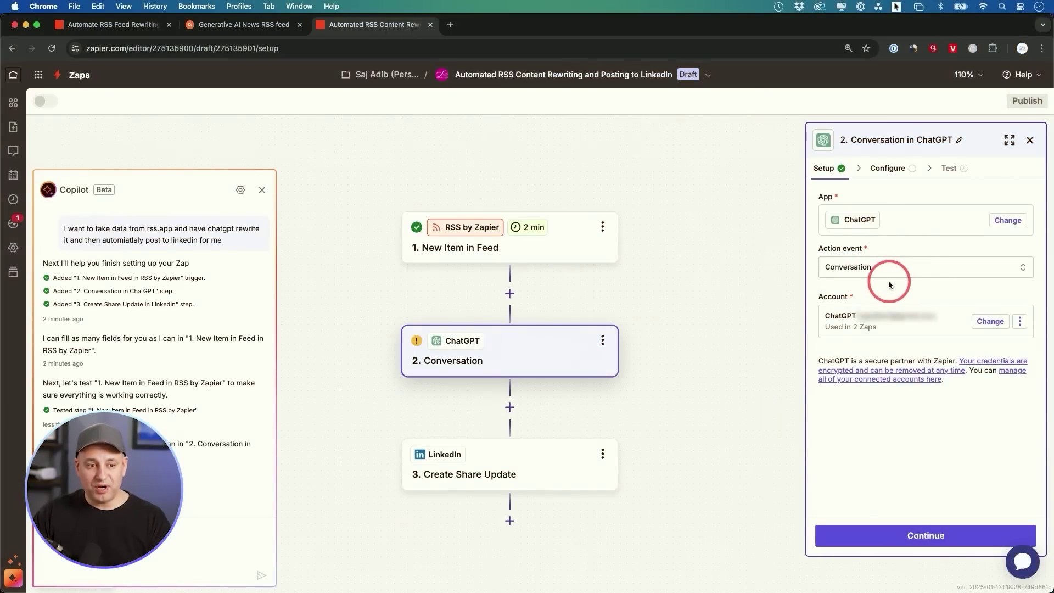
# - Review the Conversation step's app, action event and connected ChatGPT account
pyautogui.moveTo(851, 220)
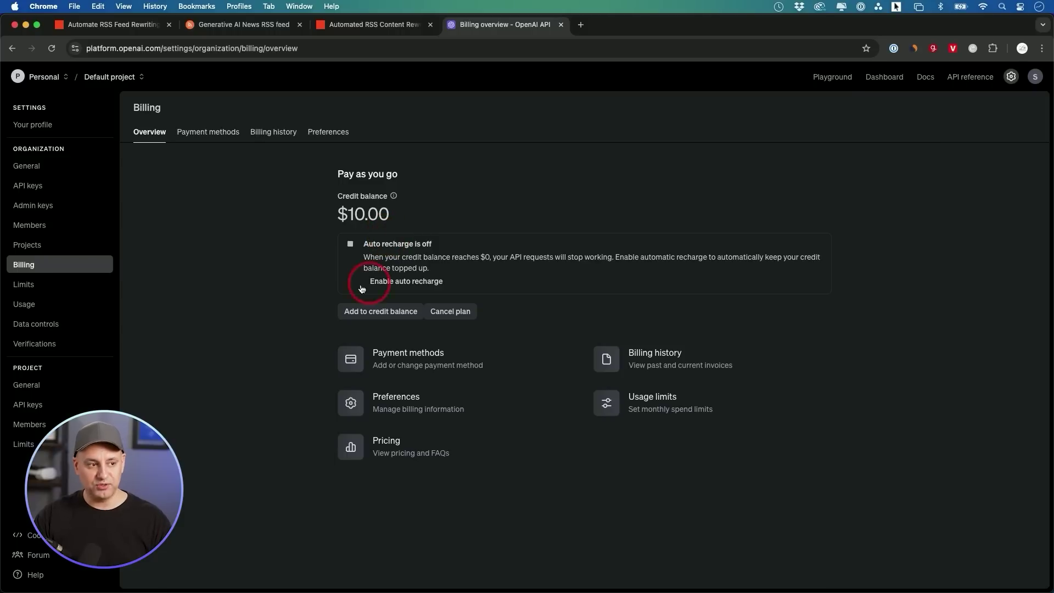
# - Leave the OpenAI billing page ($10.00 credit) and return to the Zapier ChatGPT step
pyautogui.hotkey('ctrl', 'shift', 'Tab')
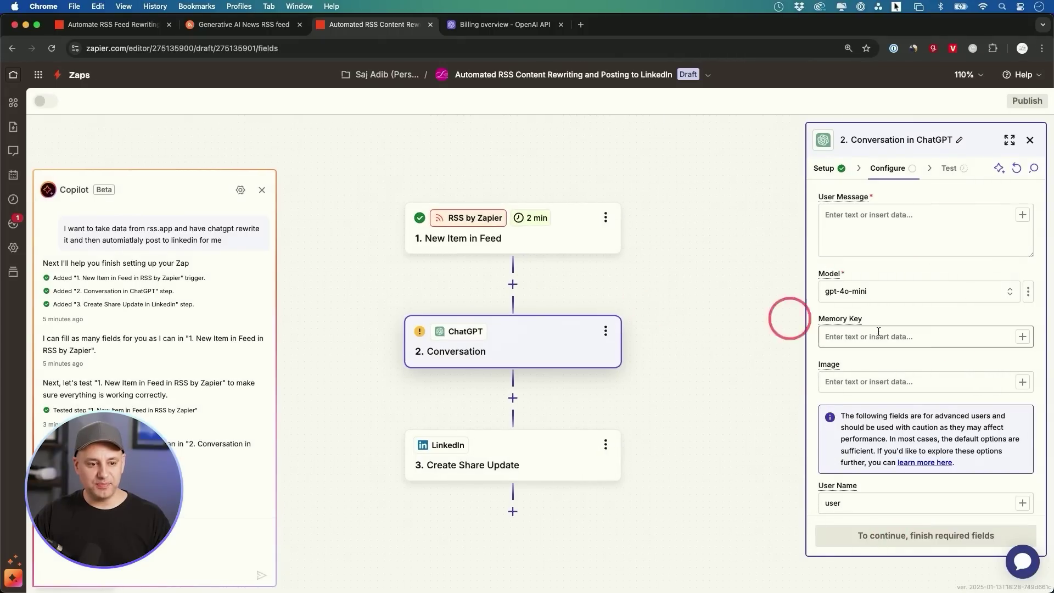
pyautogui.scroll(-5, 949, 336)
pyautogui.scroll(5, 950, 336)
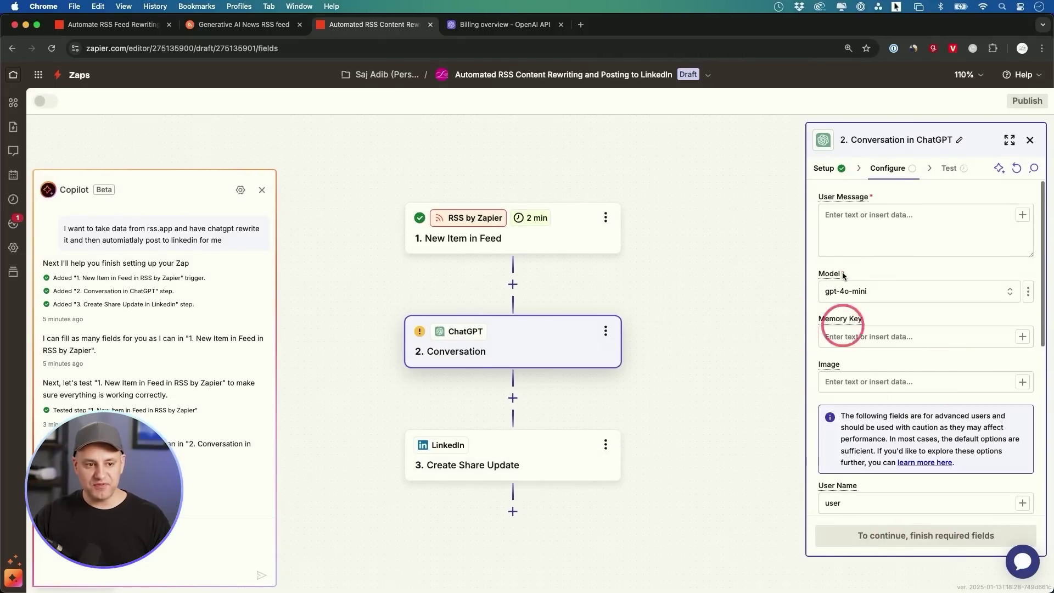
pyautogui.scroll(-5, 900, 409)
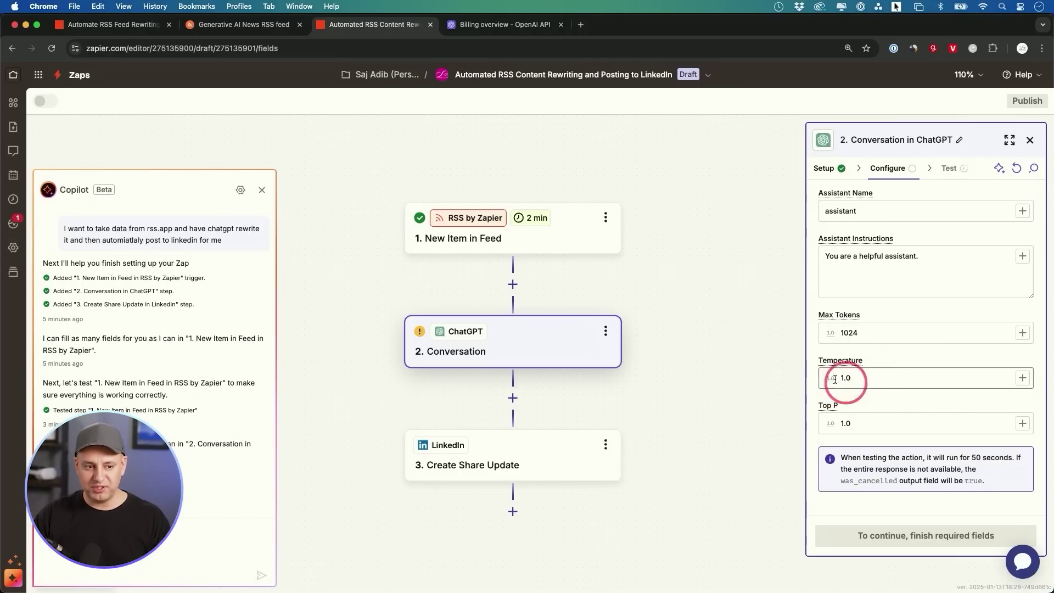
pyautogui.scroll(5, 867, 375)
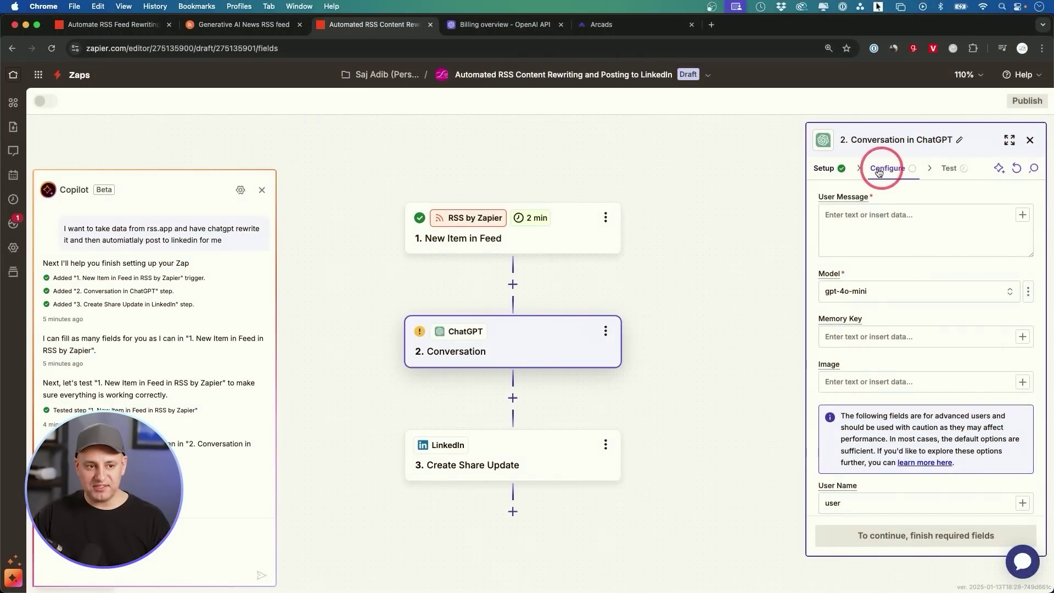
pyautogui.click(828, 172)
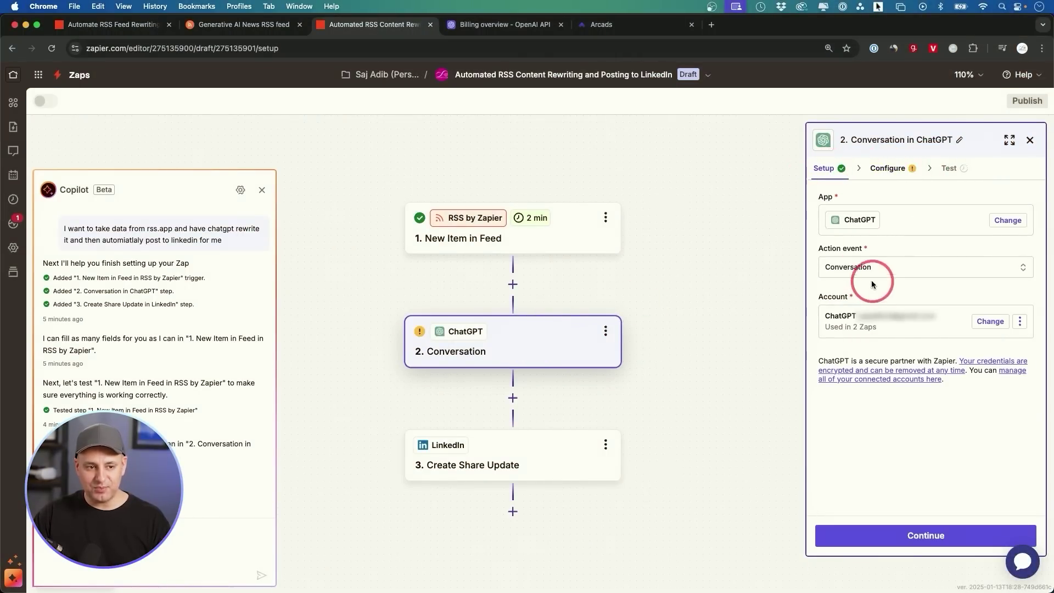
pyautogui.click(851, 269)
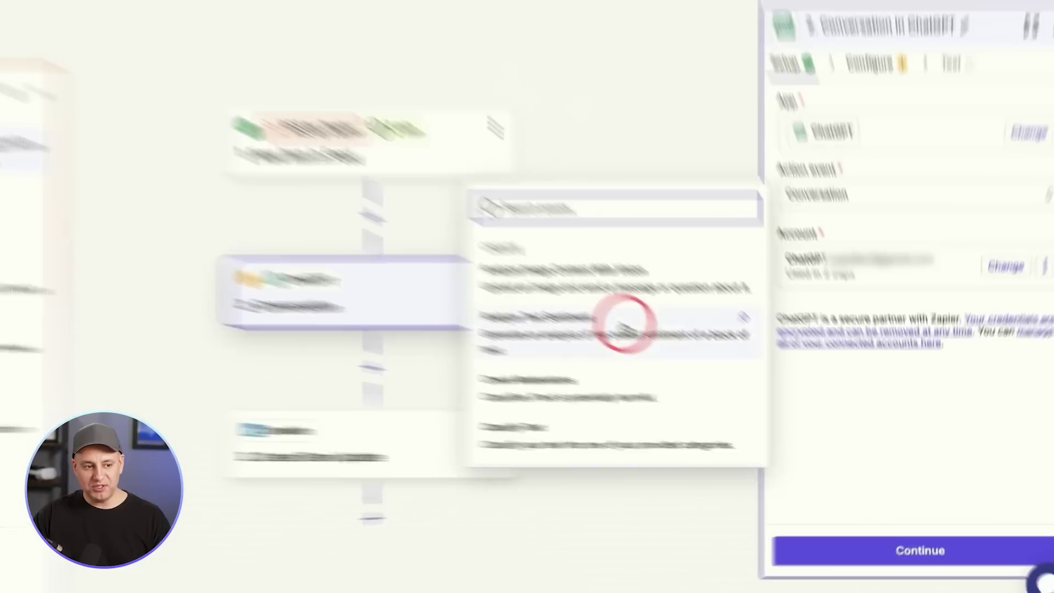
pyautogui.scroll(-5, 703, 330)
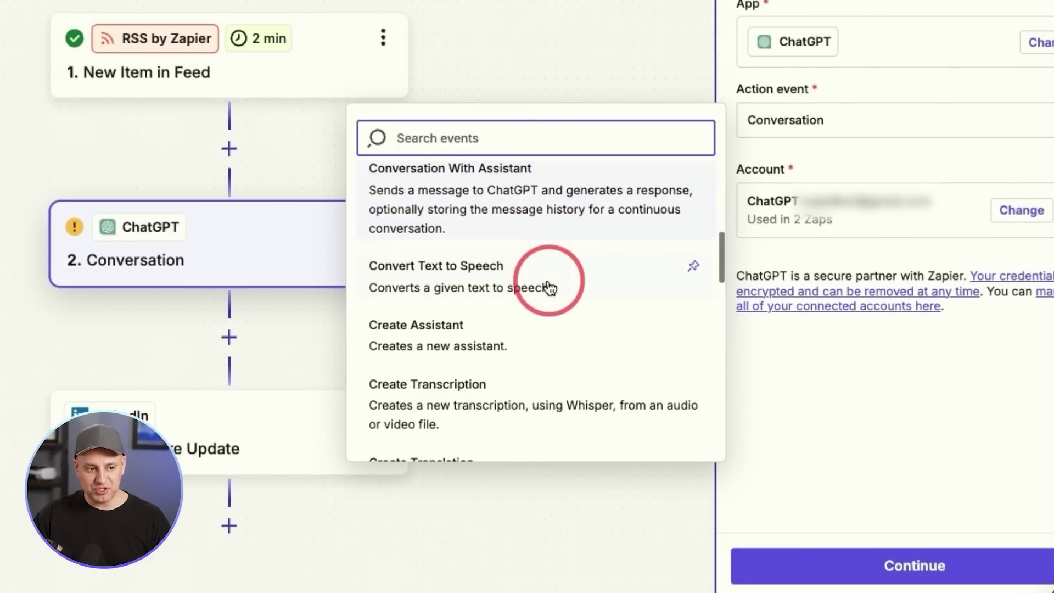
pyautogui.scroll(1, 553, 287)
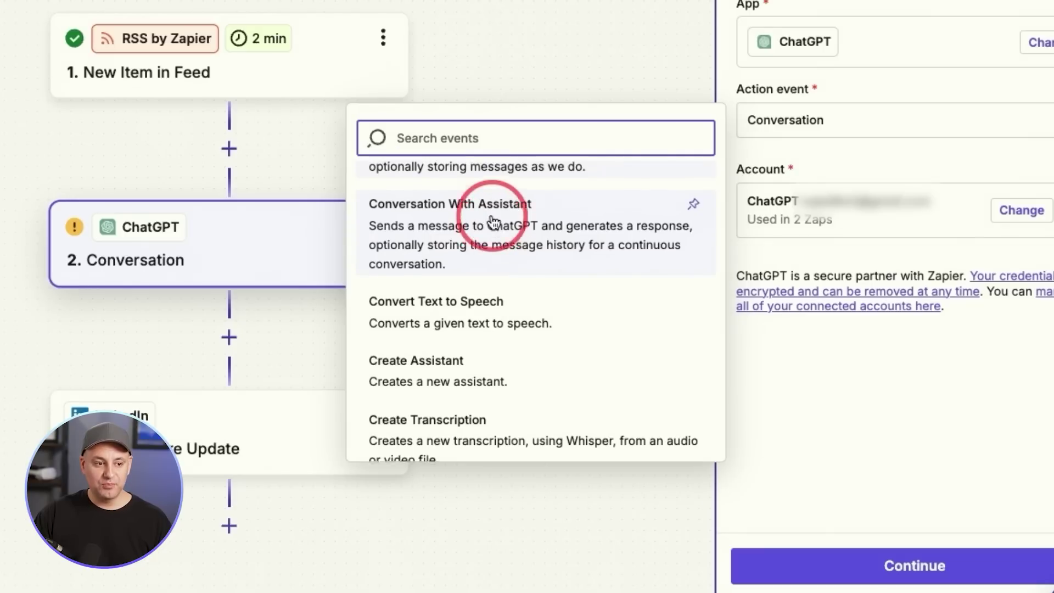
pyautogui.scroll(1, 492, 222)
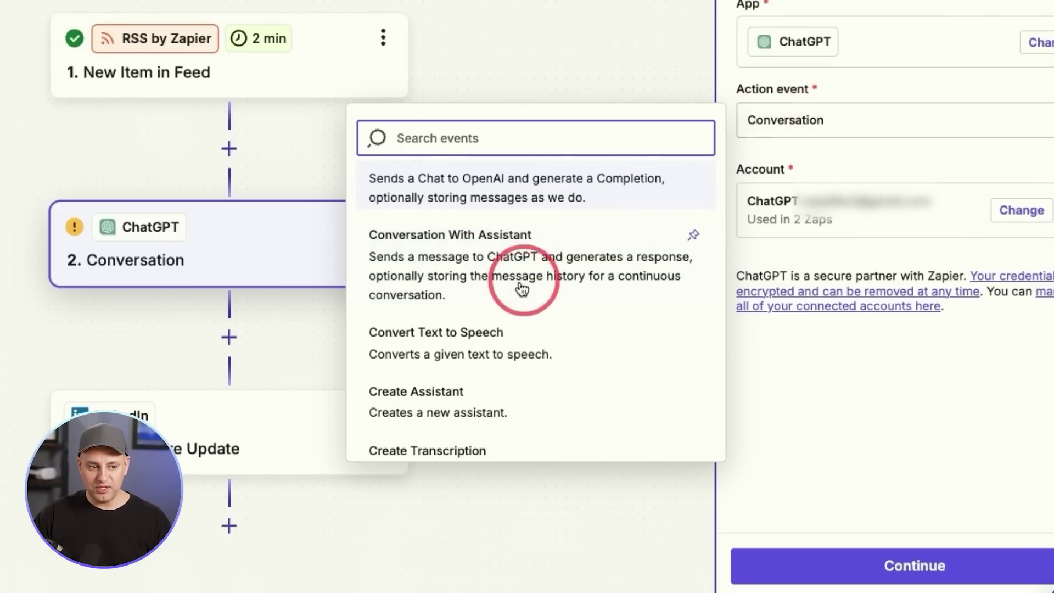
pyautogui.scroll(-3, 519, 290)
pyautogui.scroll(-2, 516, 296)
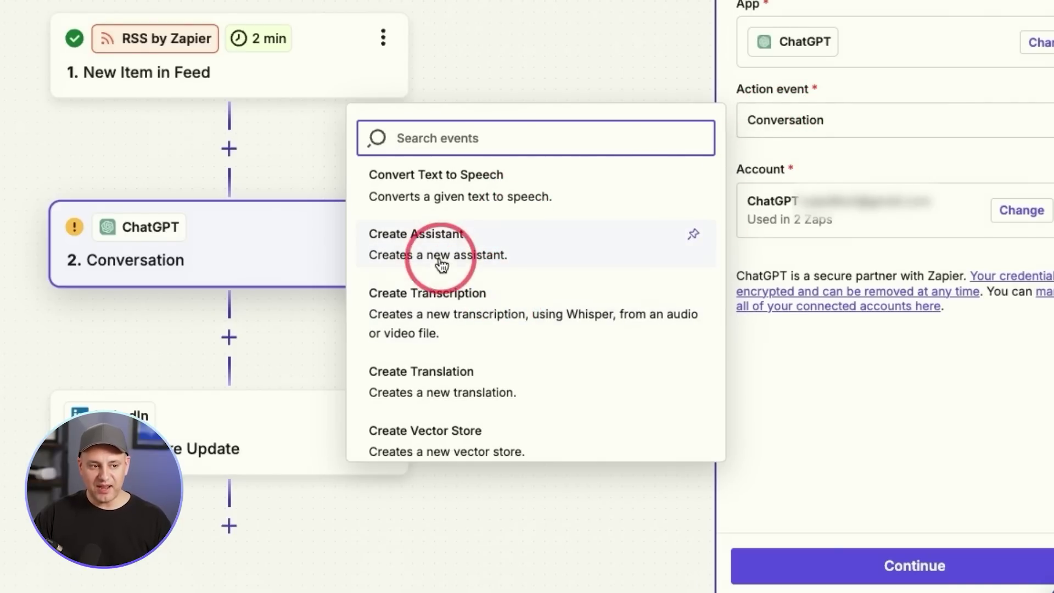
pyautogui.scroll(-1, 549, 326)
pyautogui.scroll(-5, 520, 324)
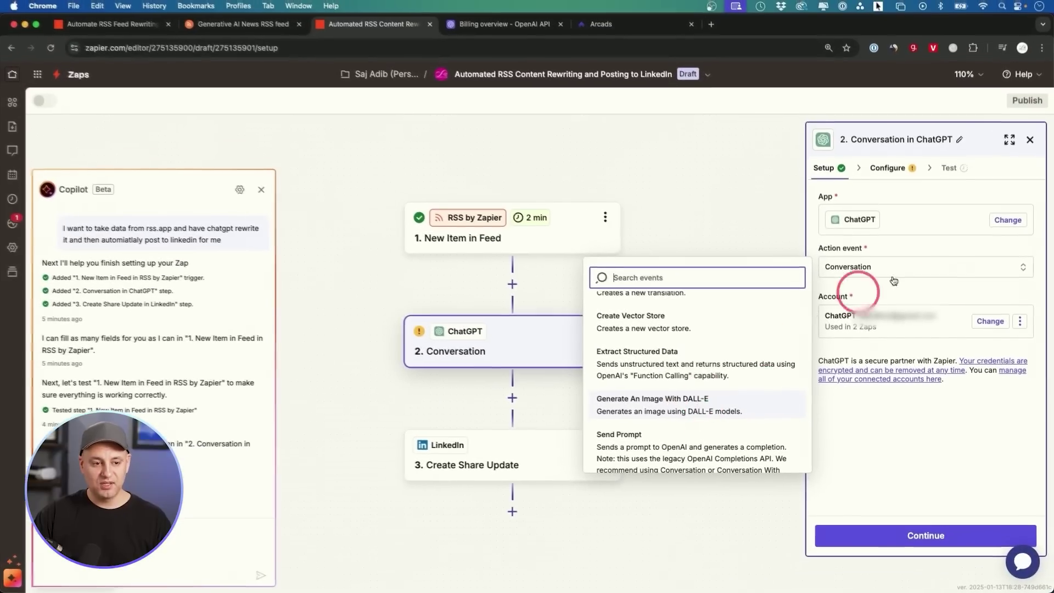
pyautogui.click(794, 134)
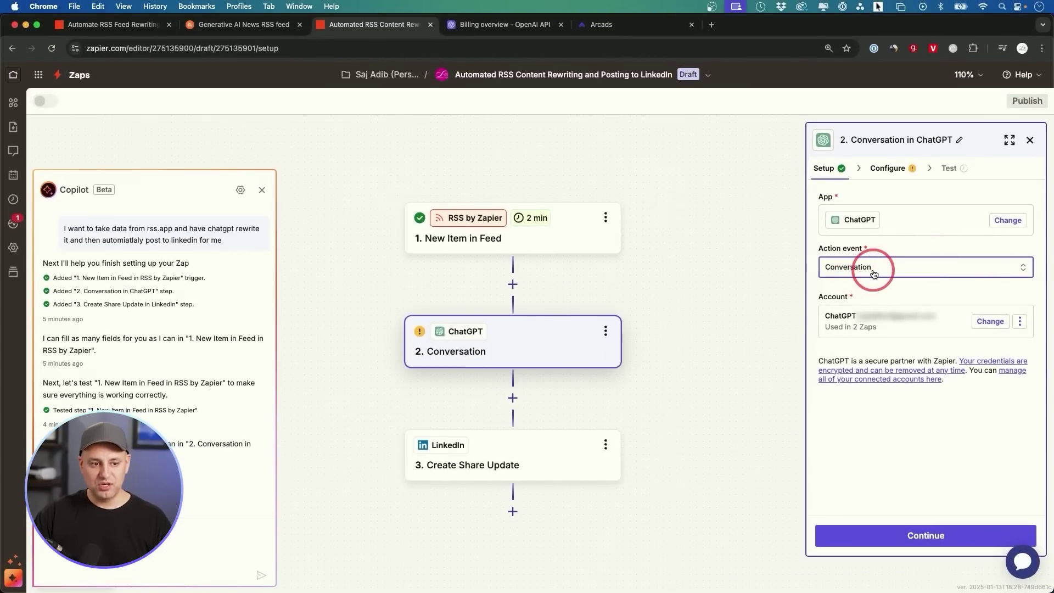
pyautogui.click(934, 534)
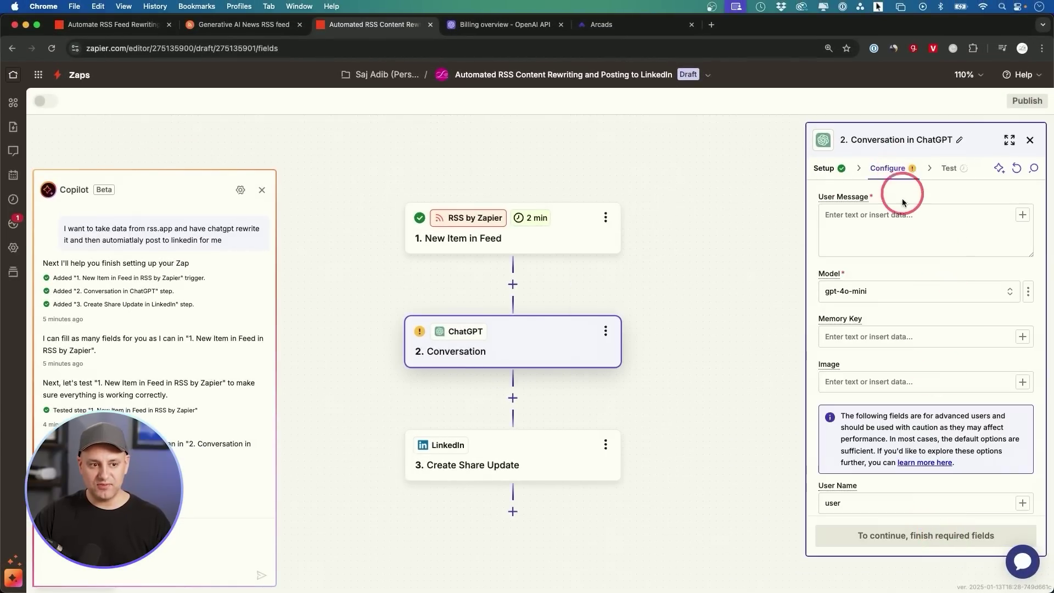
# - Insert step 1's Title and Description fields into the ChatGPT User Message
pyautogui.click(903, 208)
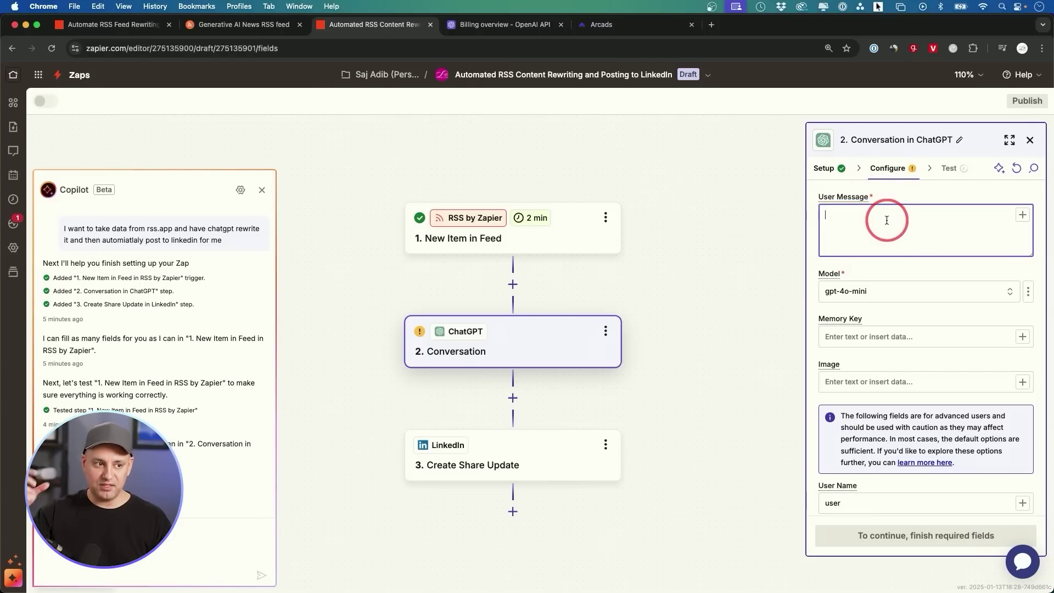
pyautogui.click(1022, 215)
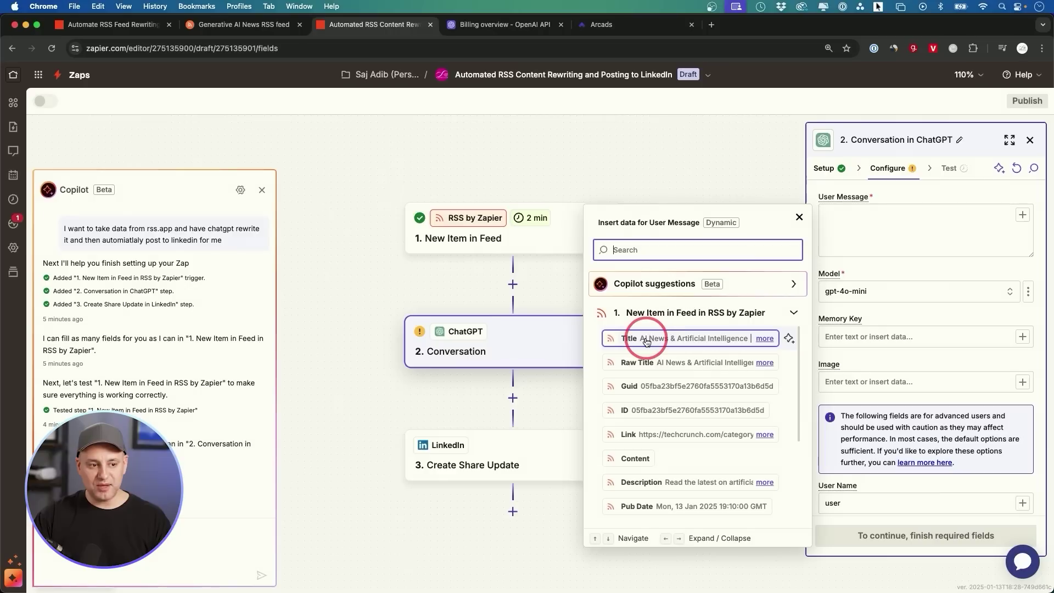
pyautogui.click(646, 339)
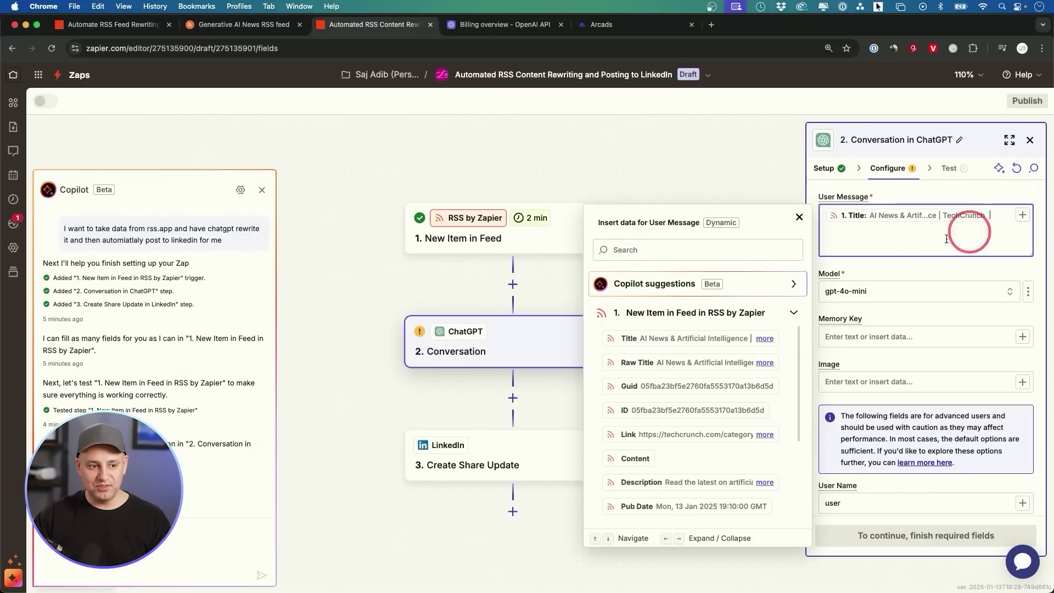
pyautogui.scroll(-2, 693, 369)
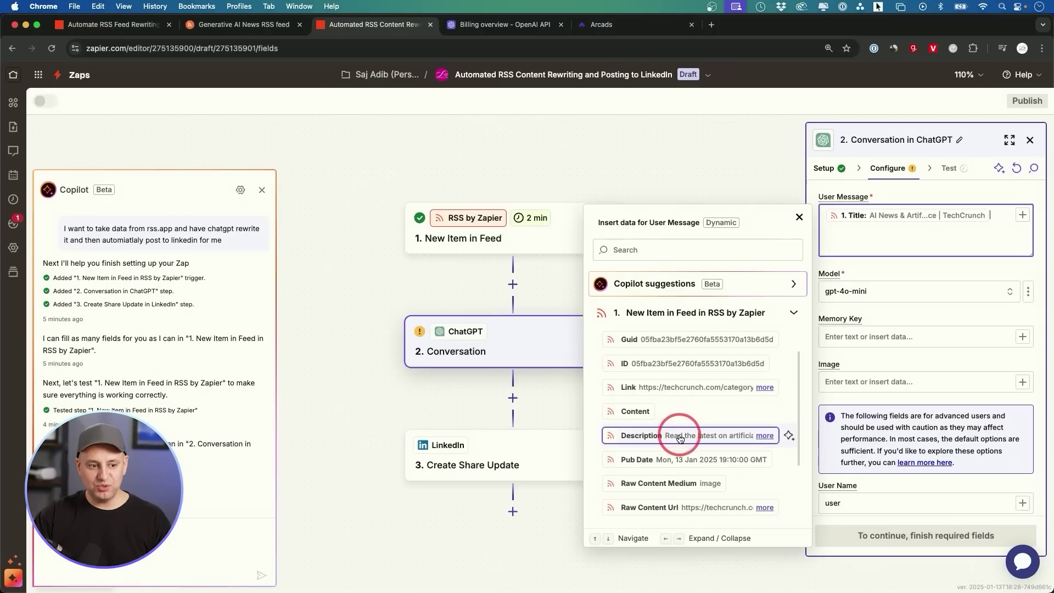
pyautogui.click(682, 435)
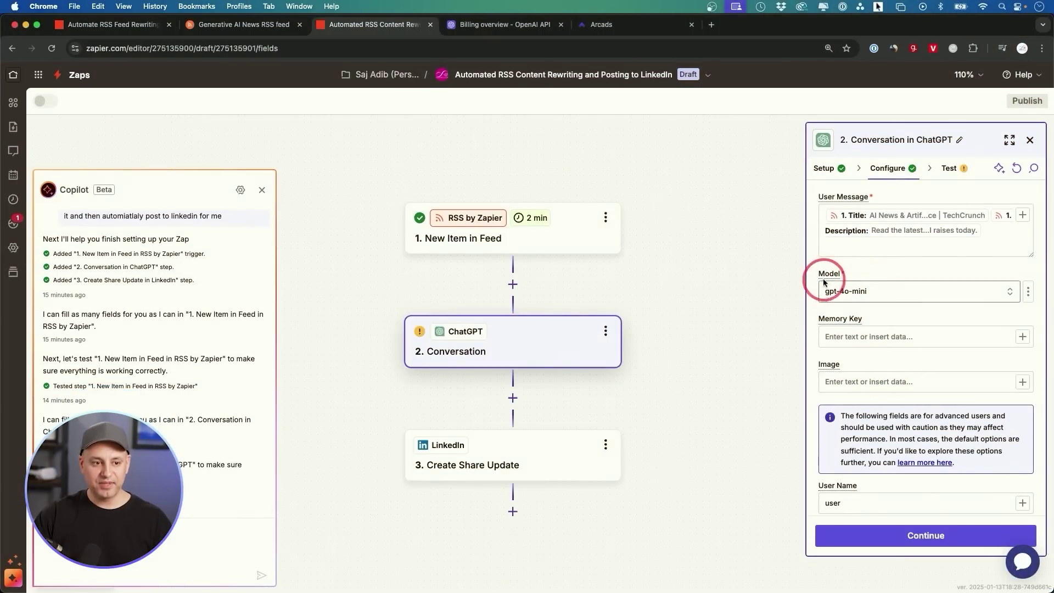
# - Pick chatgpt-4o-latest in the Model dropdown in place of gpt-4o-mini
pyautogui.click(877, 292)
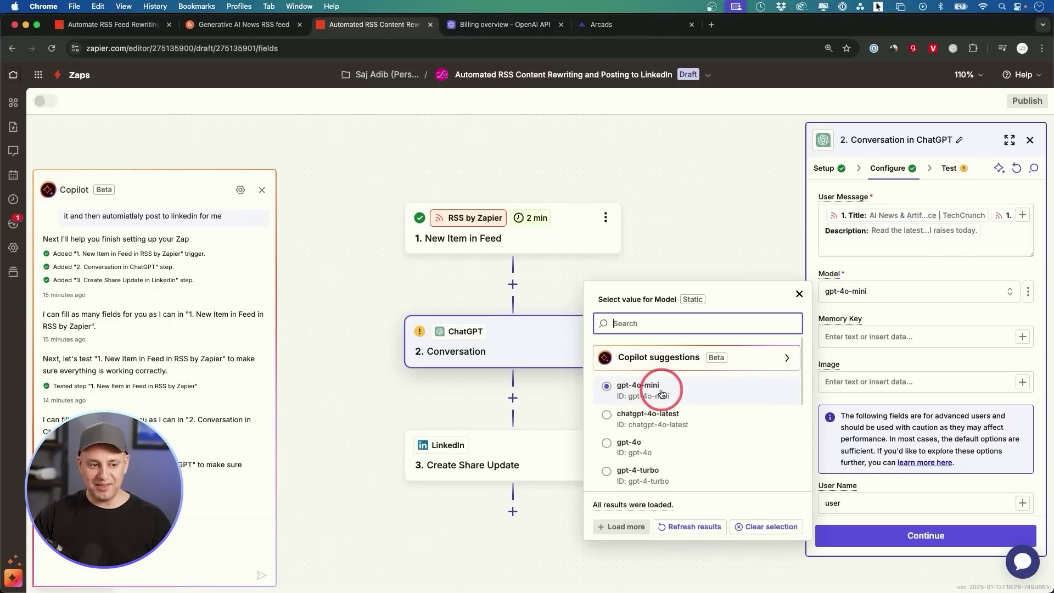
pyautogui.click(648, 414)
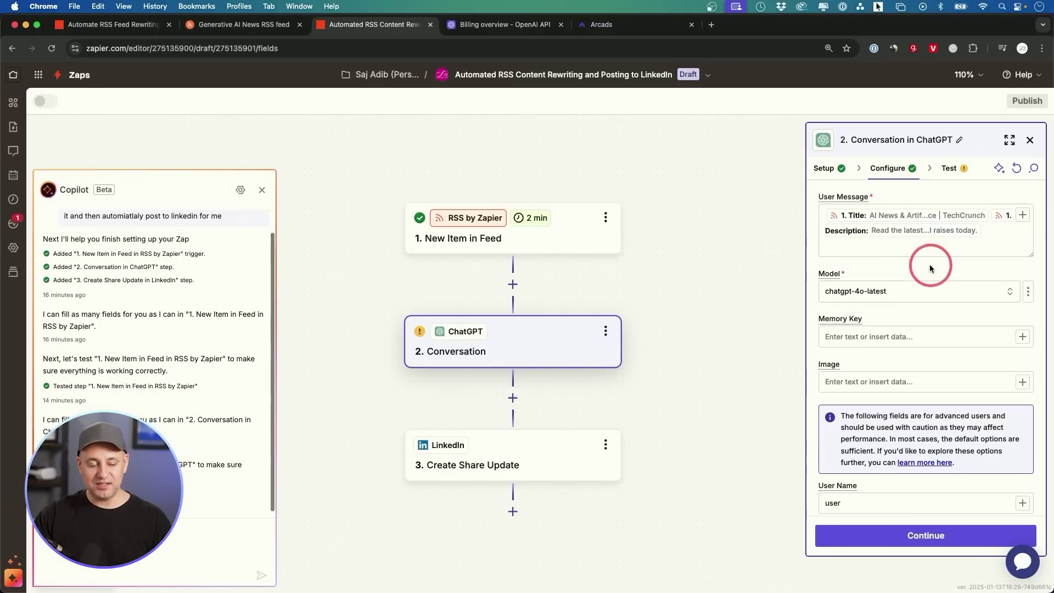
pyautogui.scroll(-2, 866, 310)
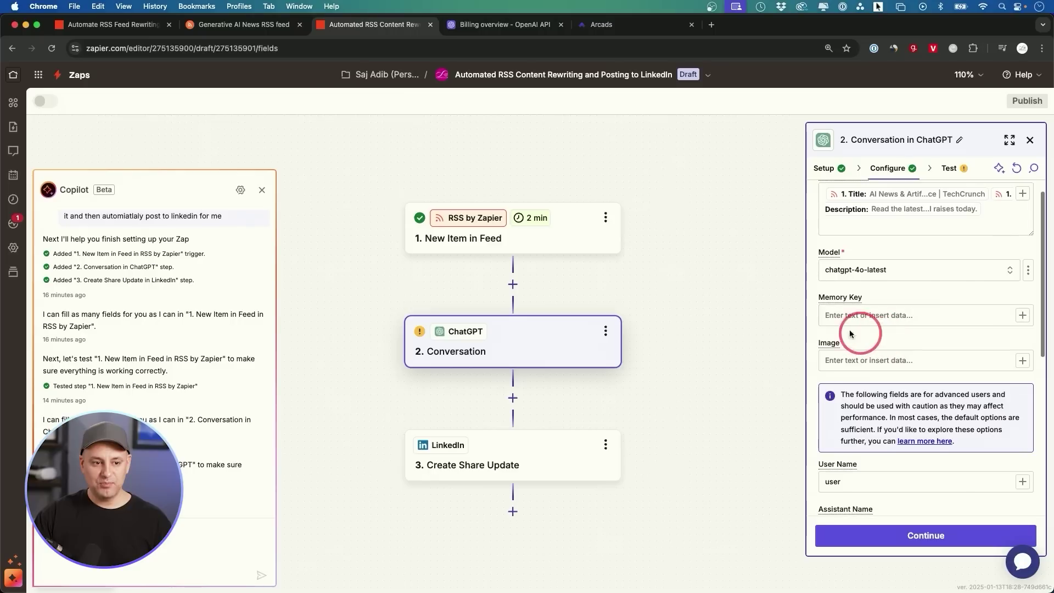
pyautogui.scroll(-3, 864, 312)
pyautogui.scroll(-3, 854, 299)
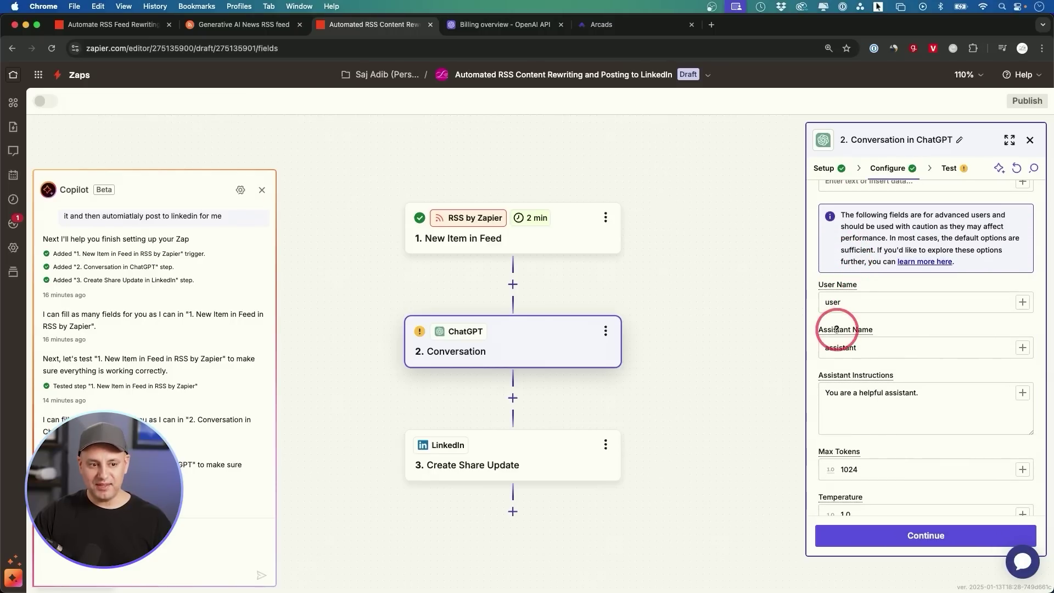
pyautogui.scroll(-2, 873, 333)
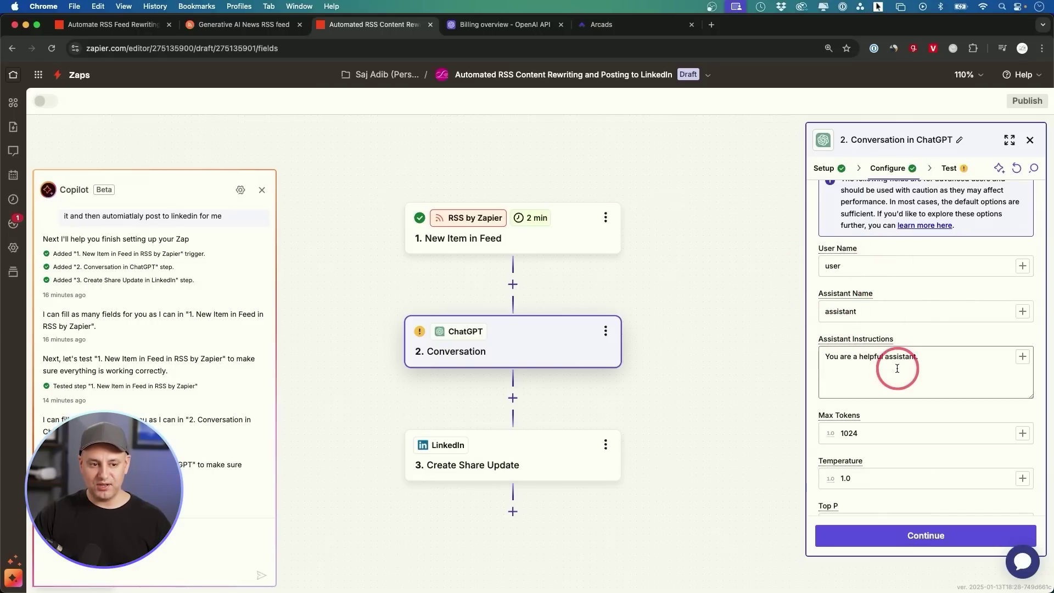
# - Replace the Assistant Instructions with a prompt for a friendly, professional viral LinkedIn post with minimal emojis
pyautogui.moveTo(935, 360); pyautogui.dragTo(823, 354)
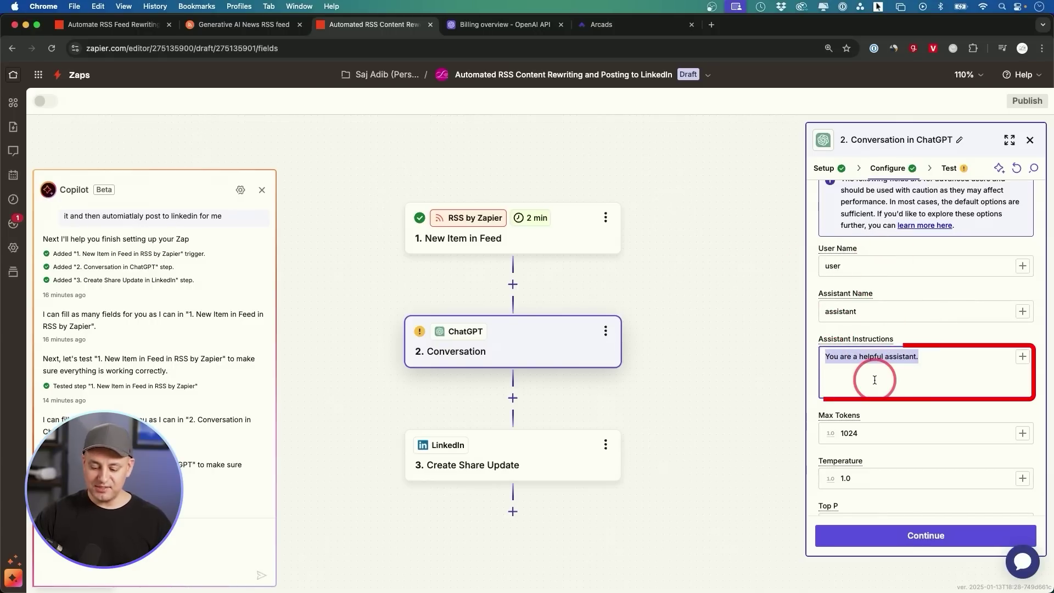
pyautogui.press('BackSpace')
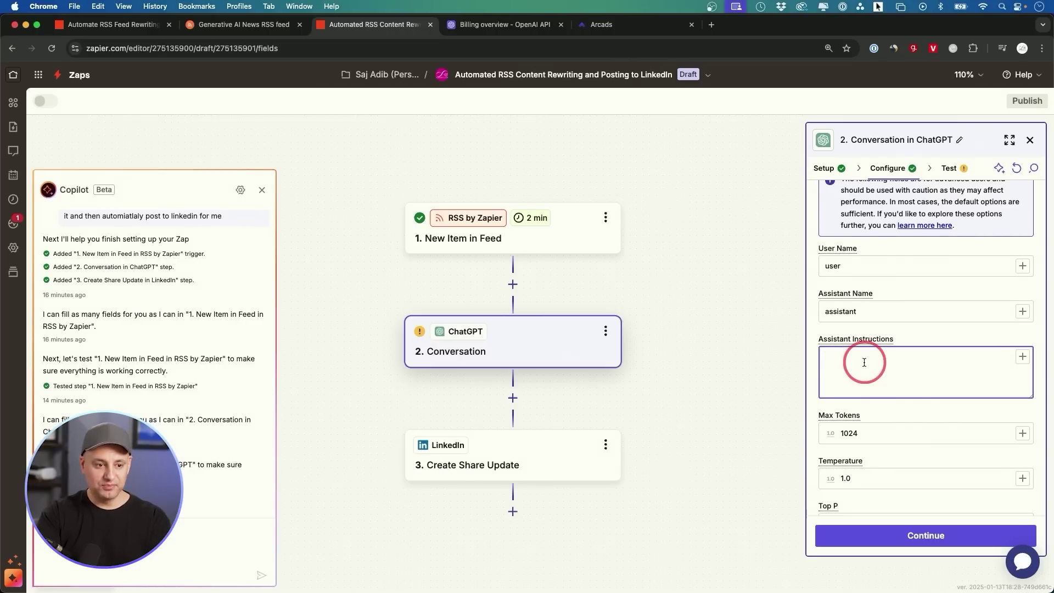
pyautogui.write('You are writing on my behalf. Take the title and description and write a viral Linkedin post. Keep the emjies to a minimum. Tone should be friendly yet professional.')
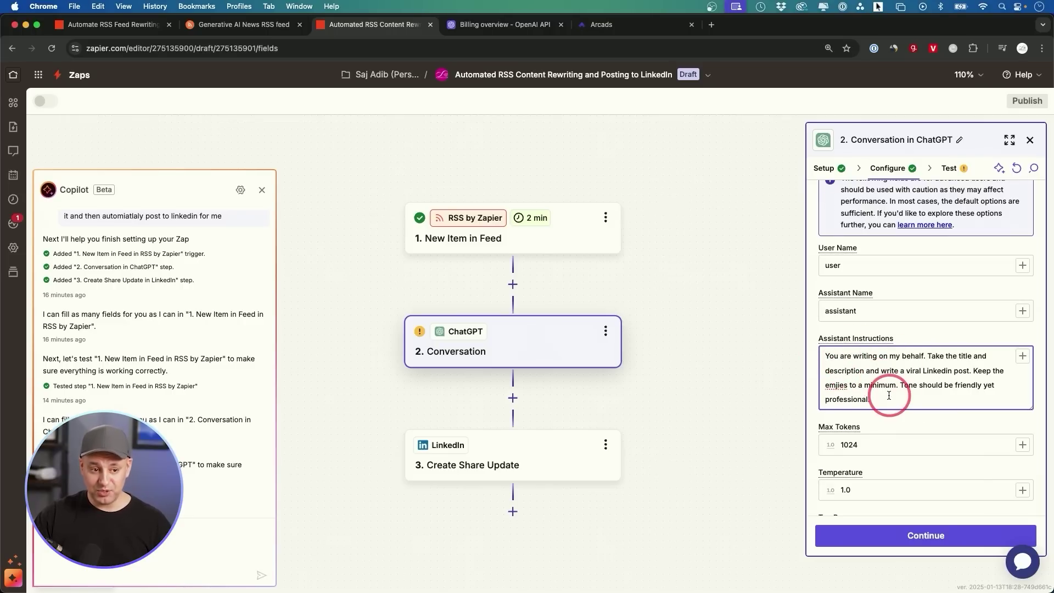
pyautogui.scroll(-1, 910, 391)
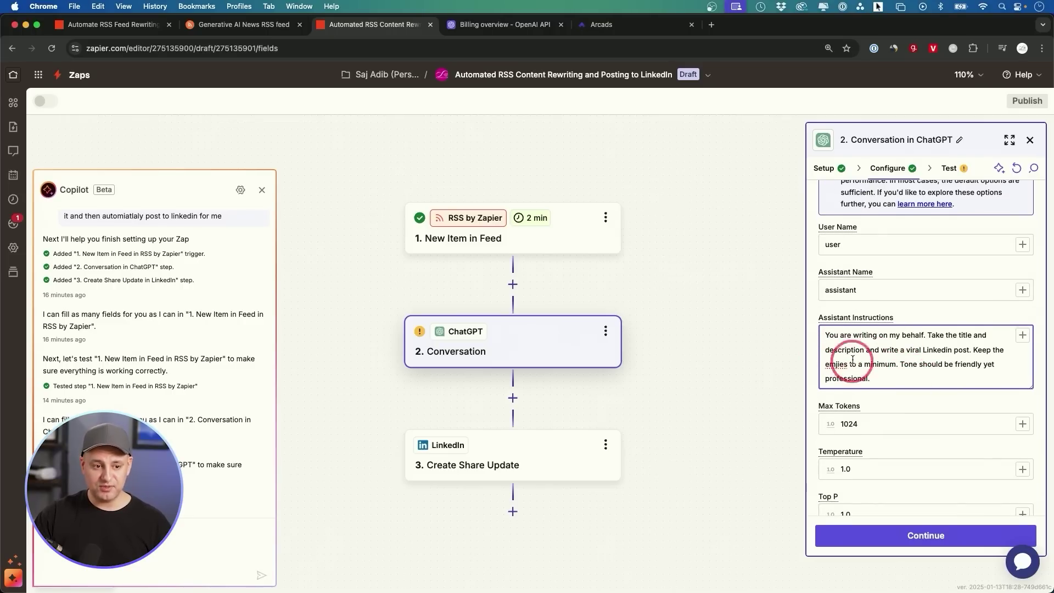
pyautogui.click(881, 379)
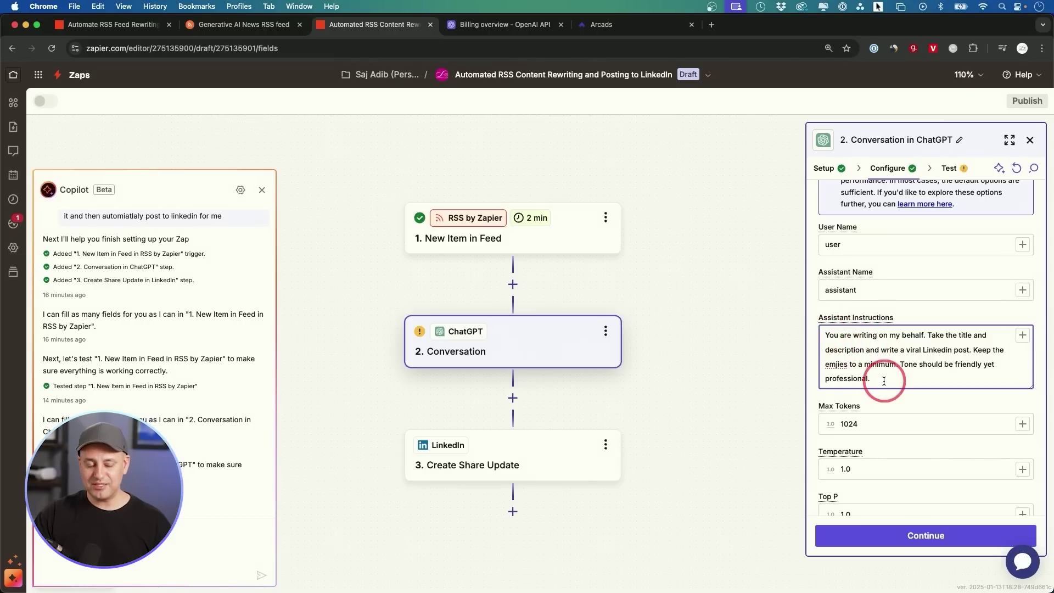
pyautogui.scroll(-3, 884, 379)
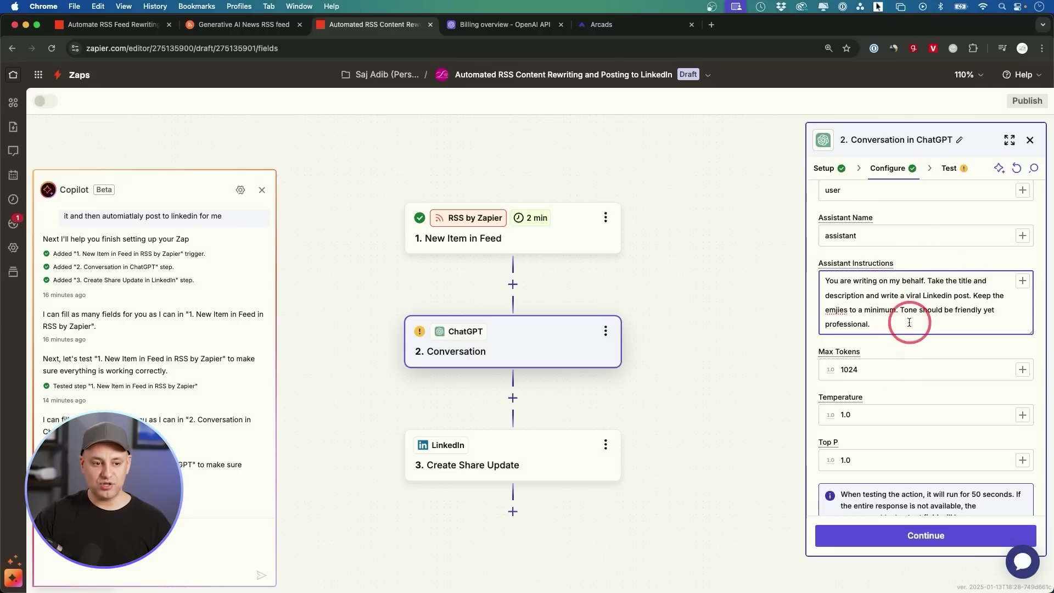
pyautogui.scroll(-2, 909, 323)
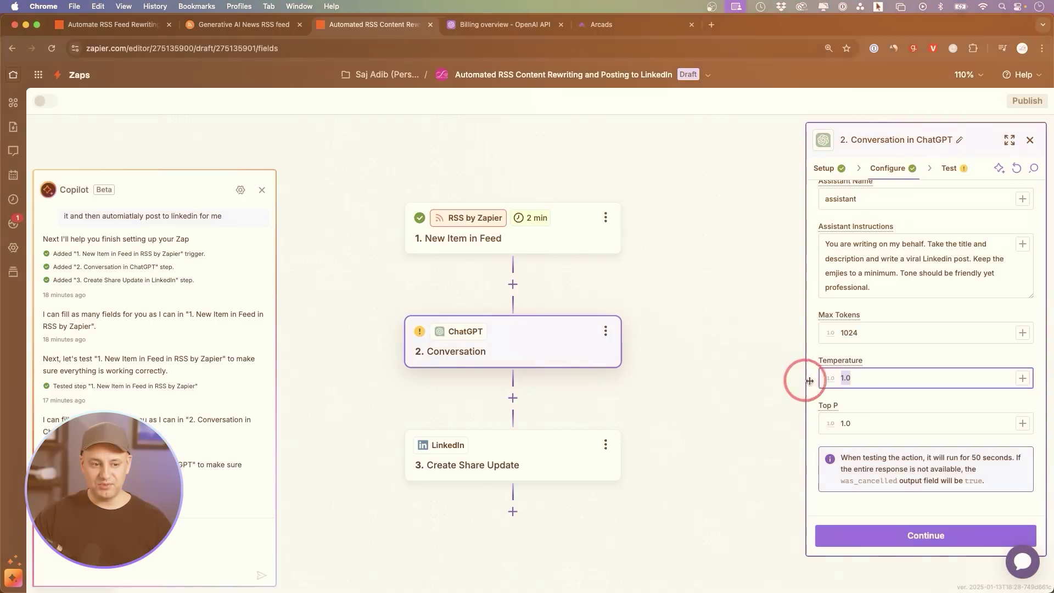
# - Lower the ChatGPT step's temperature from 1.0 to .5 and run its test
pyautogui.moveTo(805, 376); pyautogui.dragTo(875, 376)
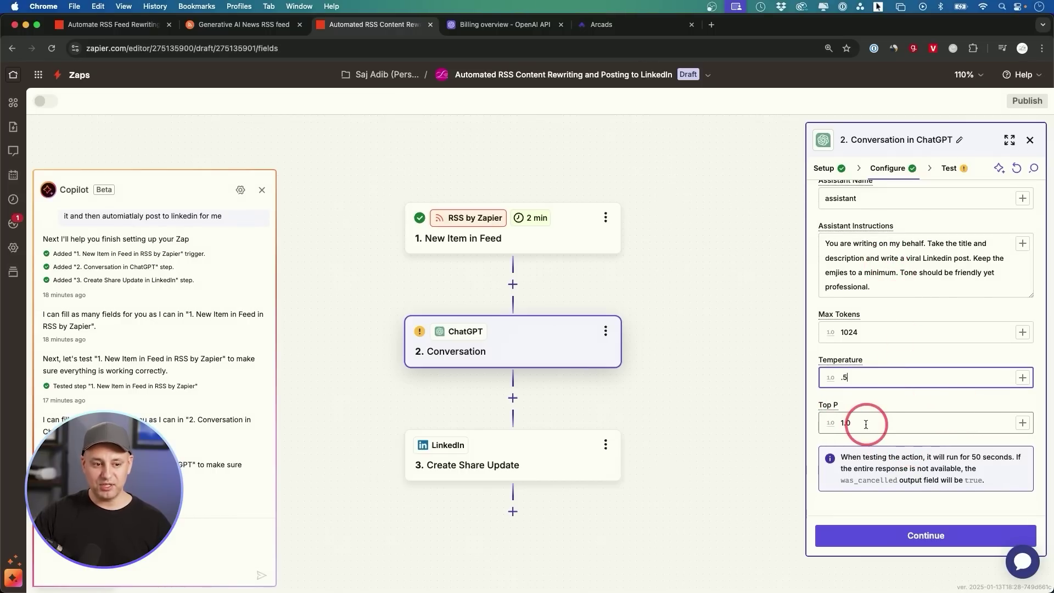
pyautogui.click(935, 537)
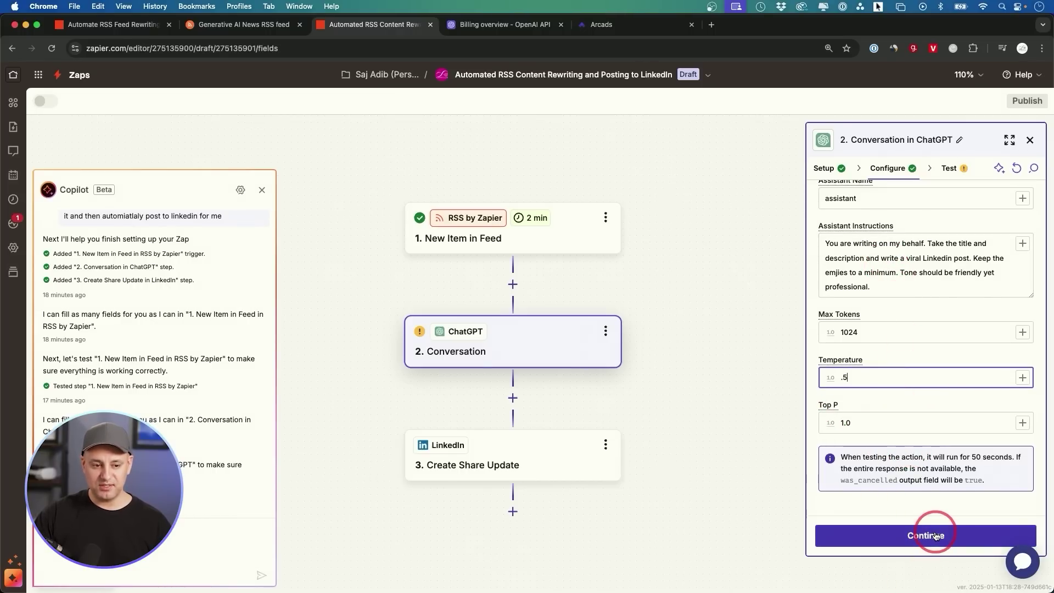
pyautogui.scroll(-1, 983, 449)
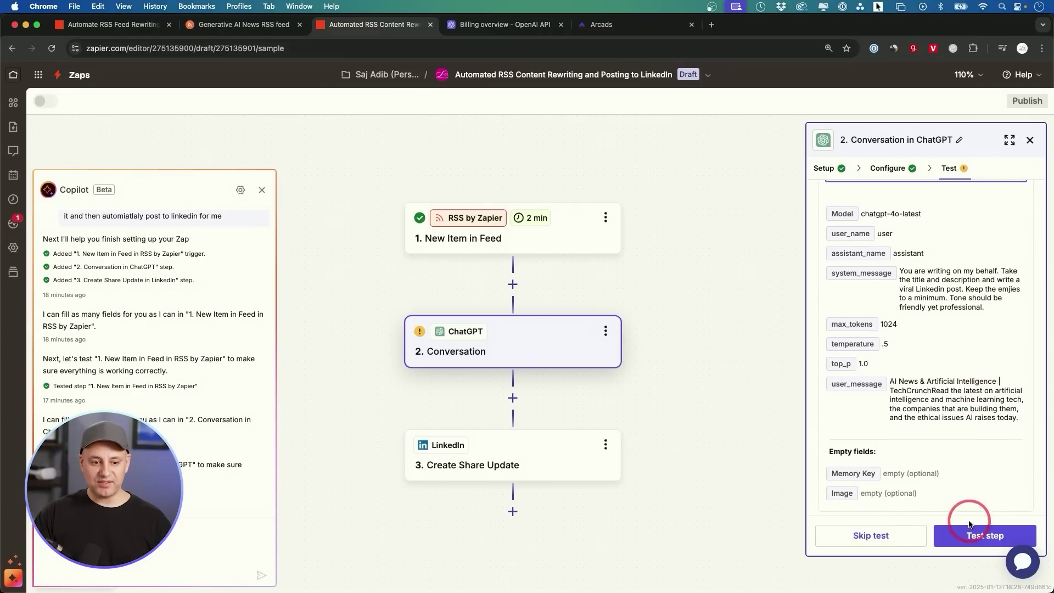
pyautogui.click(984, 537)
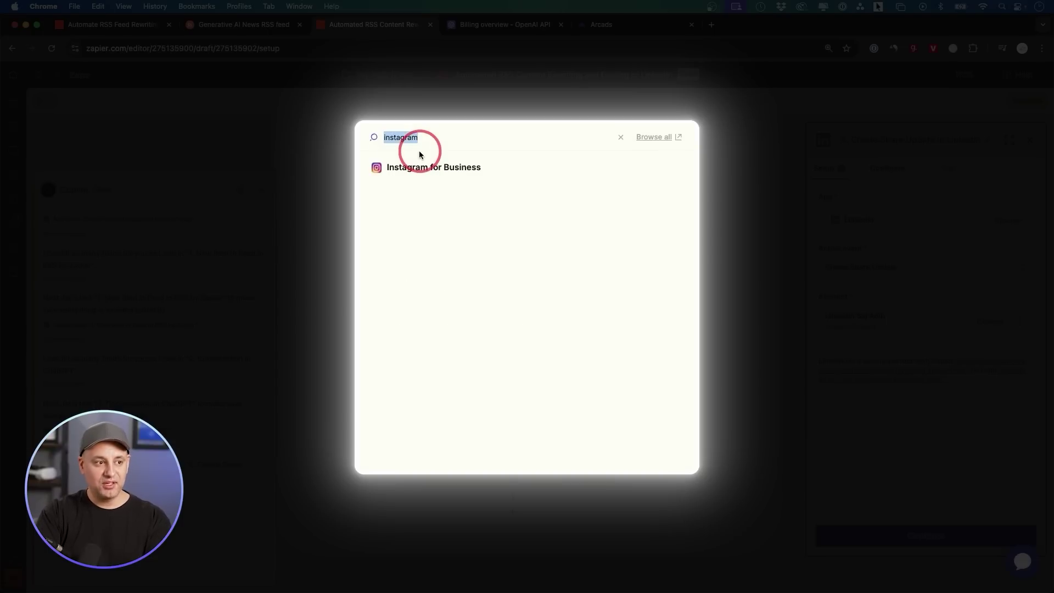
# - Browse Twitter and x.com results, then choose LinkedIn as the third step's app
pyautogui.write('itter')
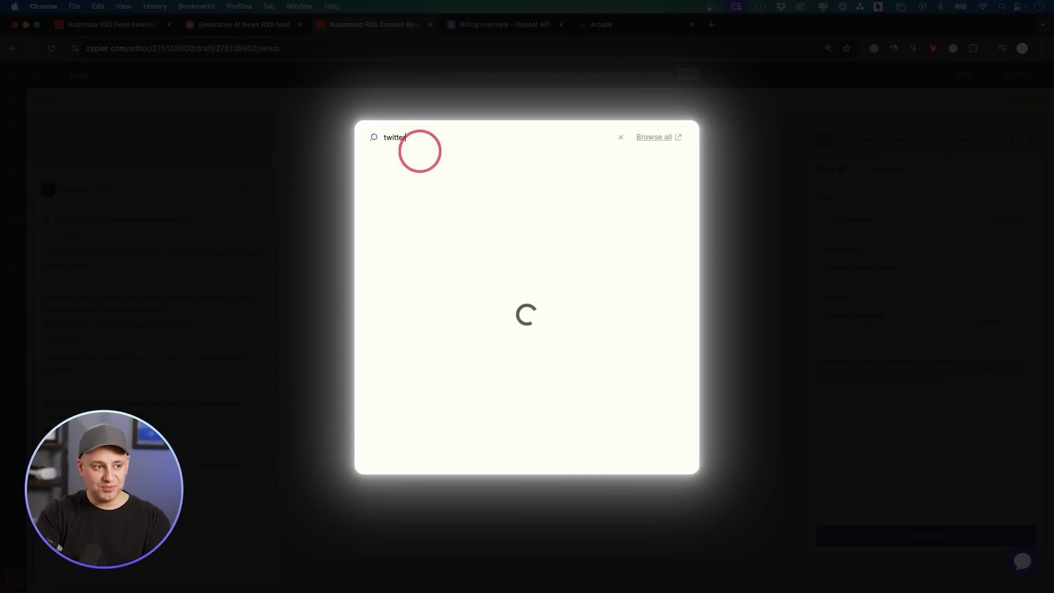
pyautogui.write('x')
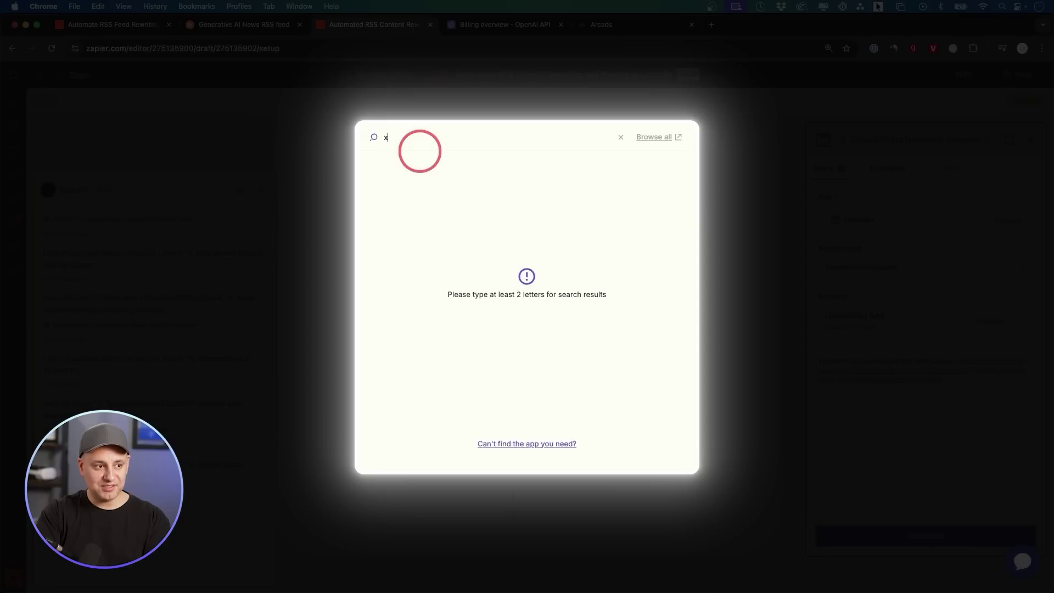
pyautogui.write('.com')
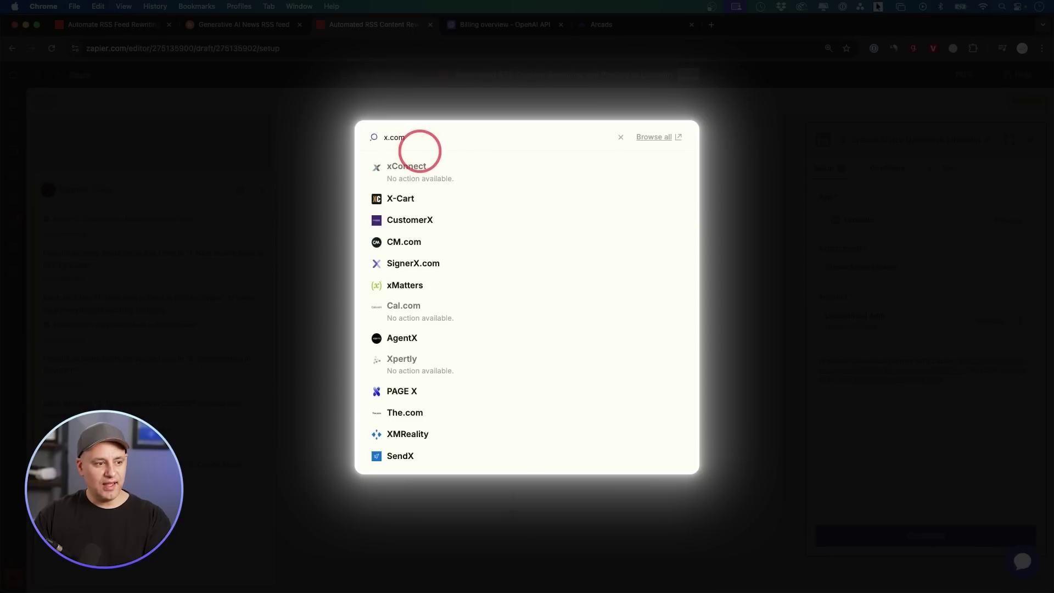
pyautogui.scroll(-5, 460, 262)
pyautogui.scroll(-10, 460, 263)
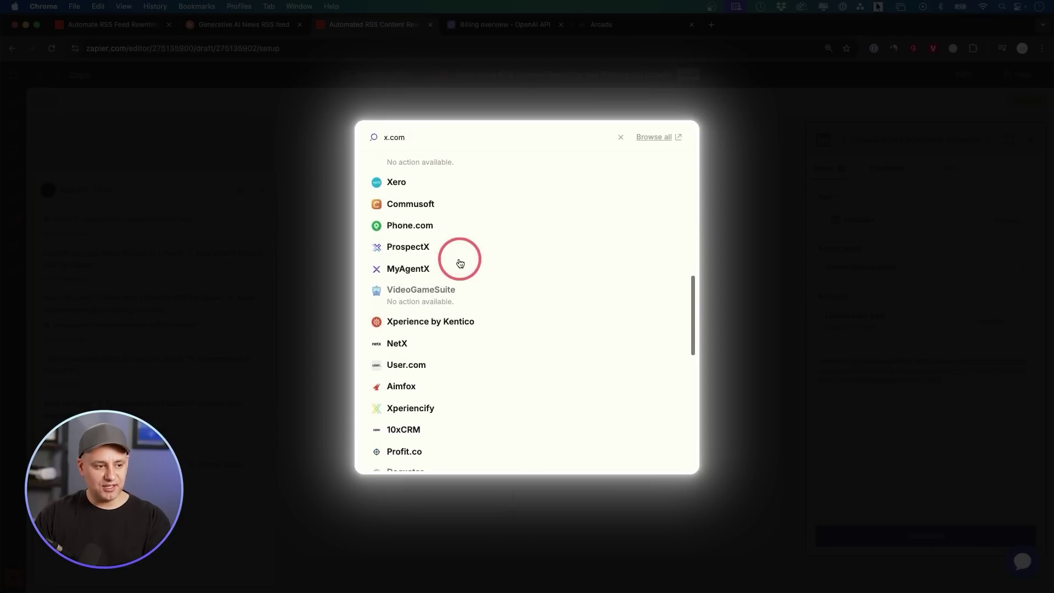
pyautogui.scroll(15, 460, 262)
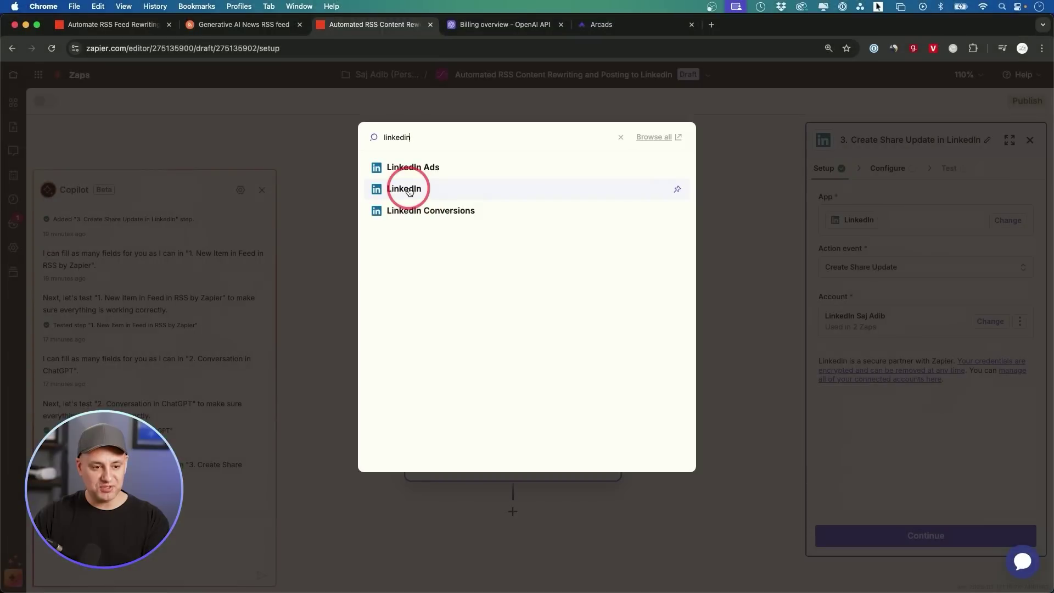
pyautogui.click(409, 190)
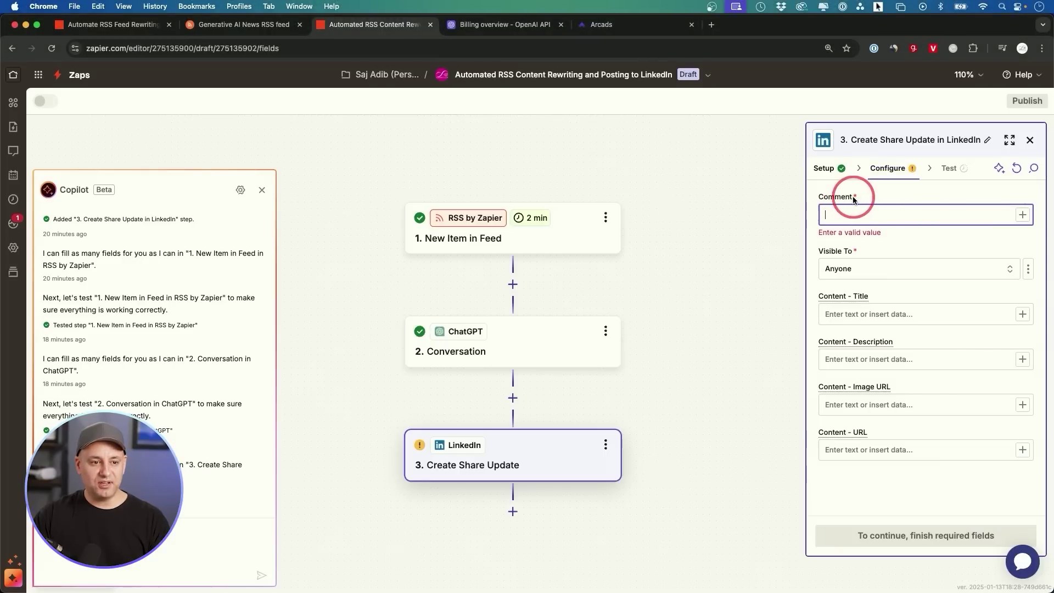
# - Map the ChatGPT Conversation's Reply into the LinkedIn post's Comment field
pyautogui.click(1022, 215)
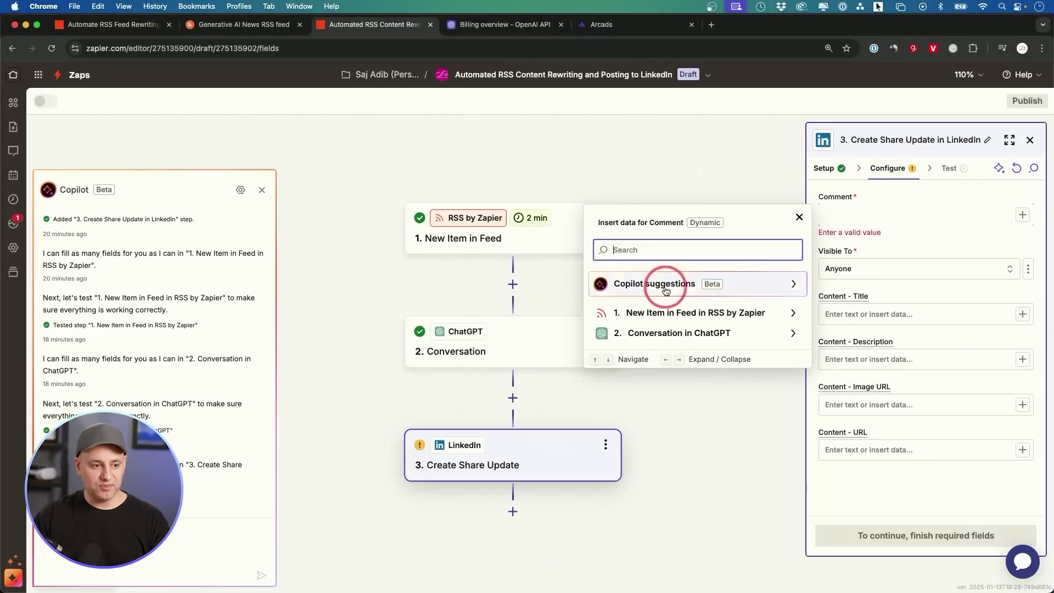
pyautogui.click(654, 334)
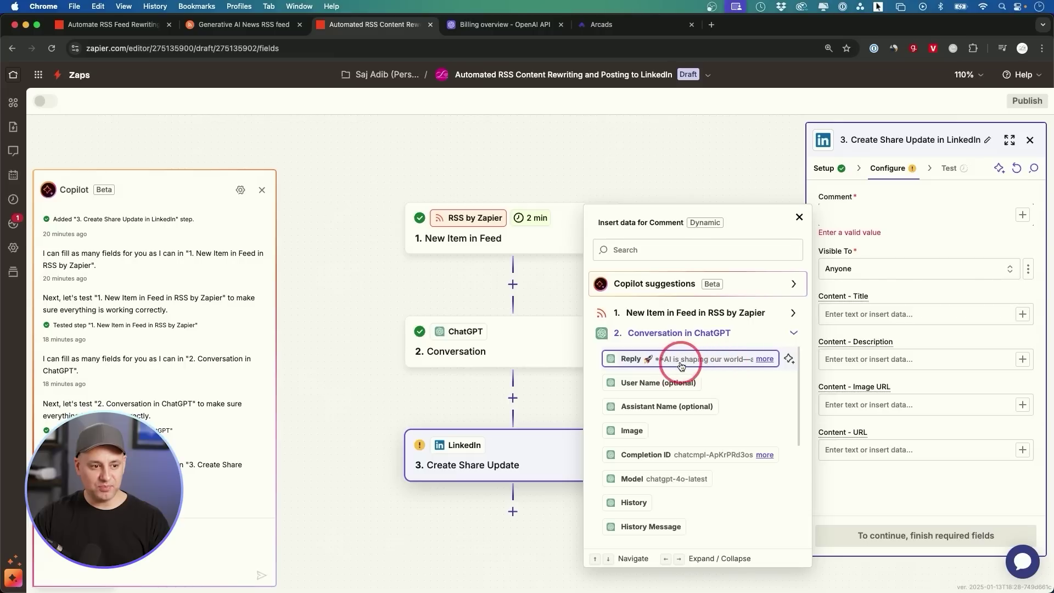
pyautogui.click(645, 362)
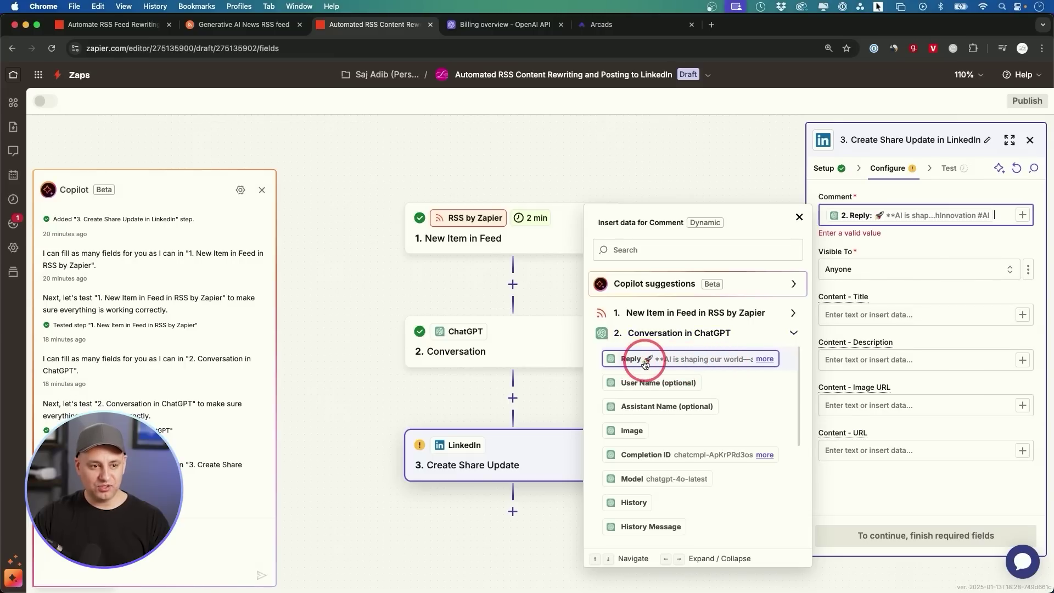
pyautogui.click(912, 243)
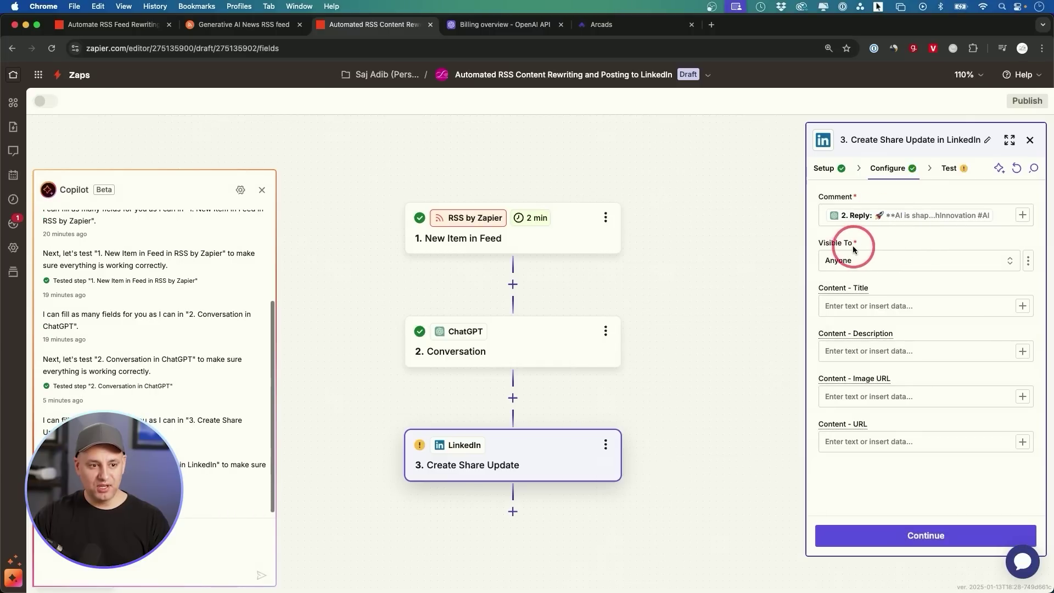
# - Keep the post's Visible To setting on Anyone and preview the LinkedIn share
pyautogui.click(848, 263)
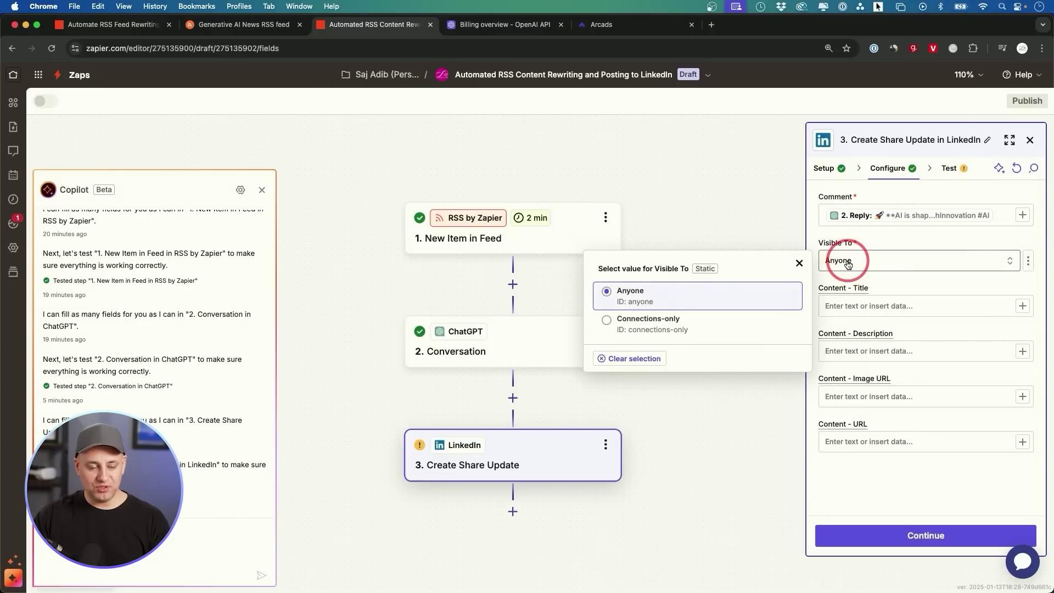
pyautogui.click(849, 263)
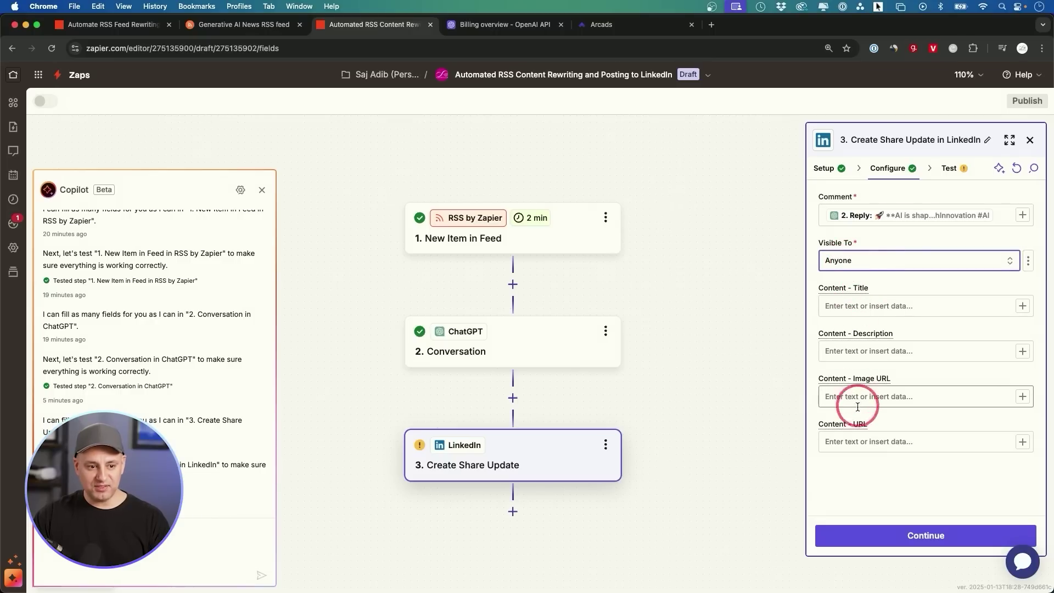
pyautogui.click(869, 433)
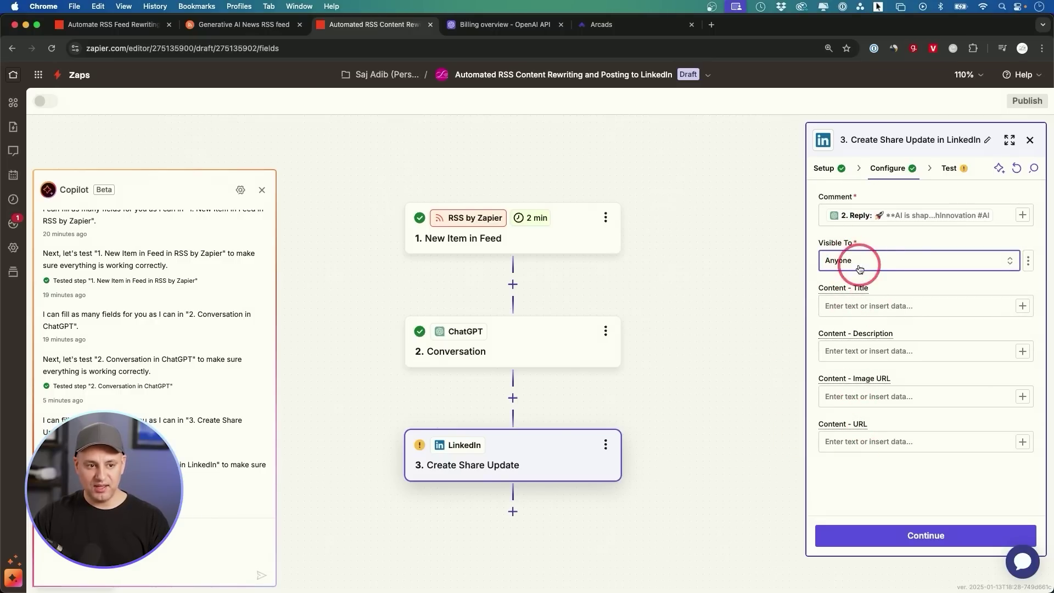
pyautogui.click(927, 539)
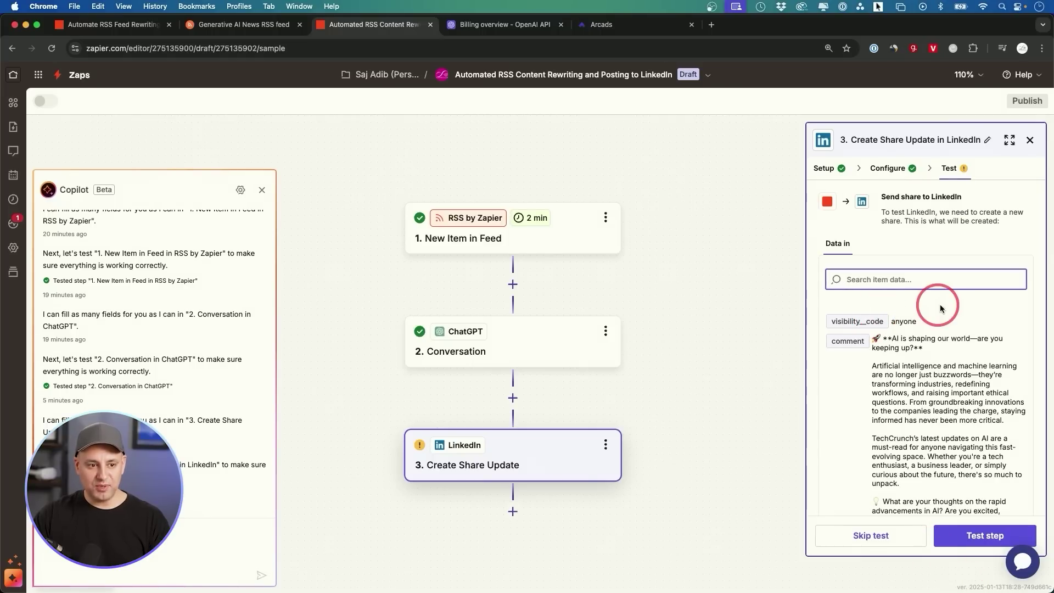
# - Send a test share to LinkedIn, publish the Zap, and open the Skill Leap AI company page
pyautogui.scroll(-5, 941, 306)
pyautogui.scroll(5, 944, 308)
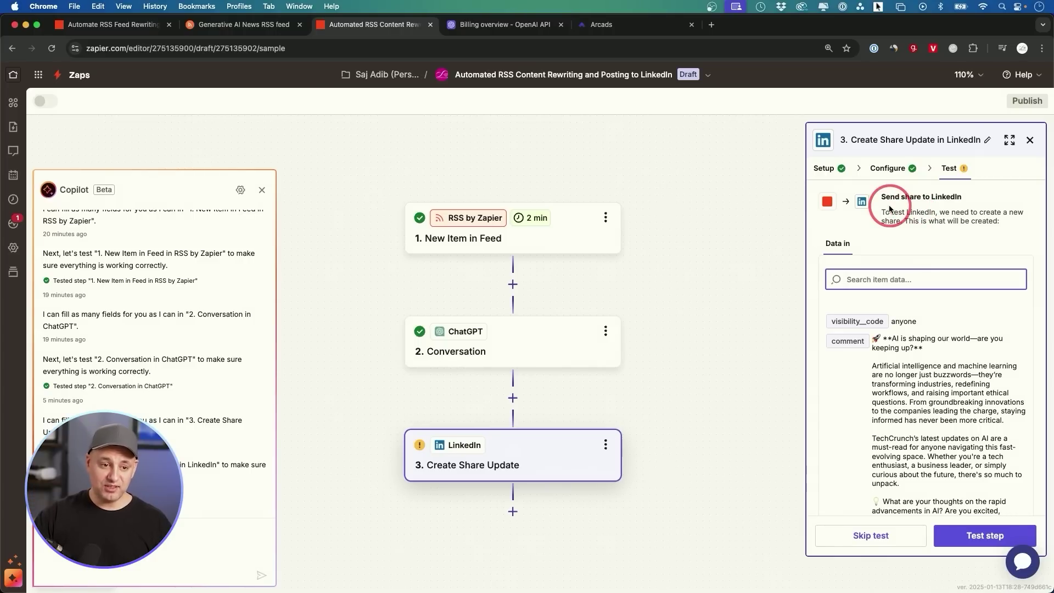
pyautogui.scroll(-5, 933, 461)
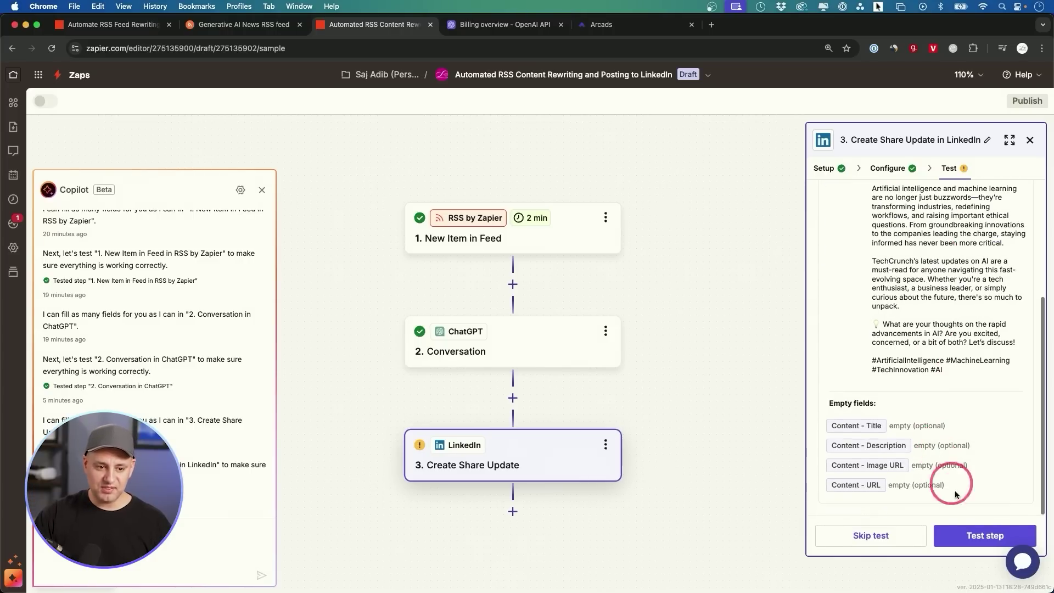
pyautogui.click(967, 532)
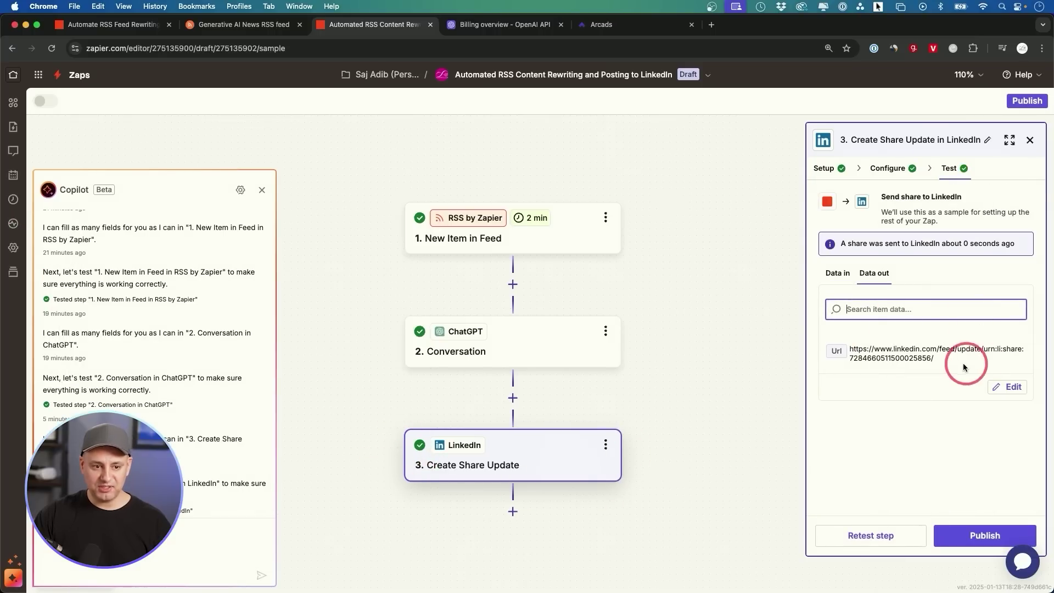
pyautogui.click(976, 536)
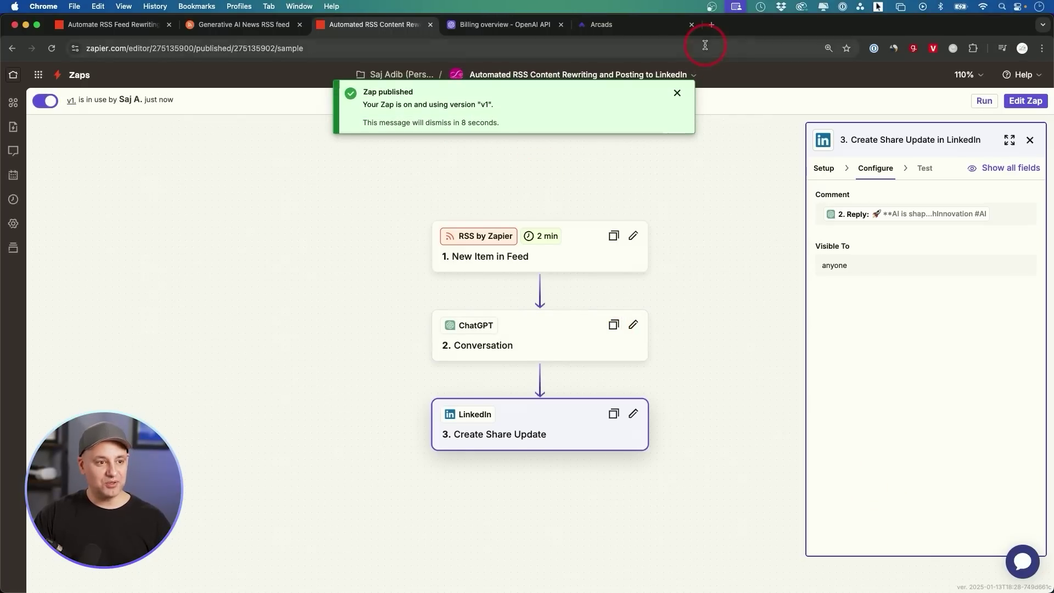
pyautogui.click(708, 27)
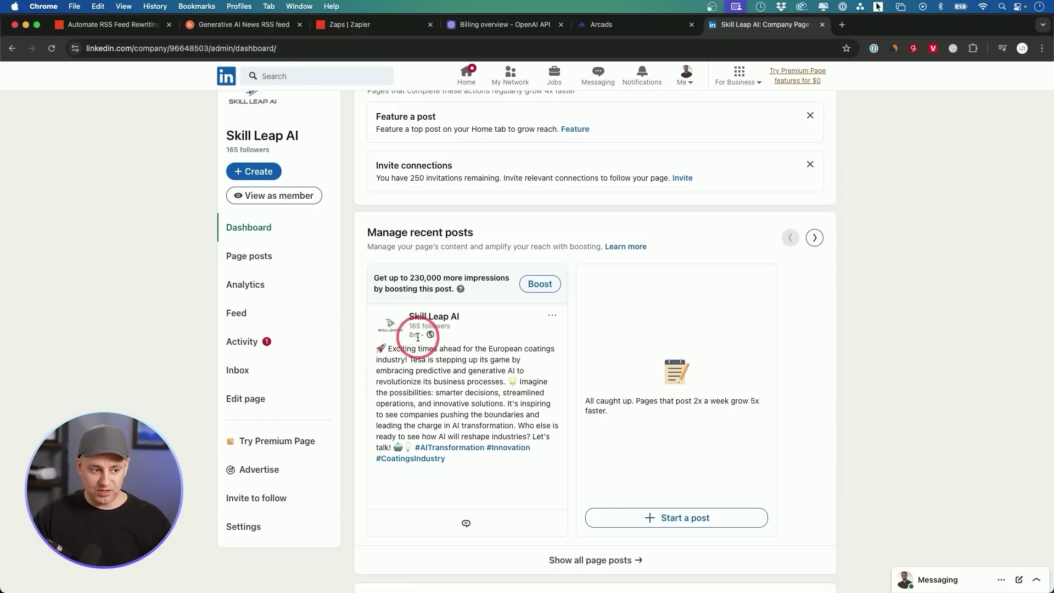
# - Scroll to the Skill Leap AI page's recent posts and inspect the ChatGPT-written post text
pyautogui.scroll(-2, 414, 336)
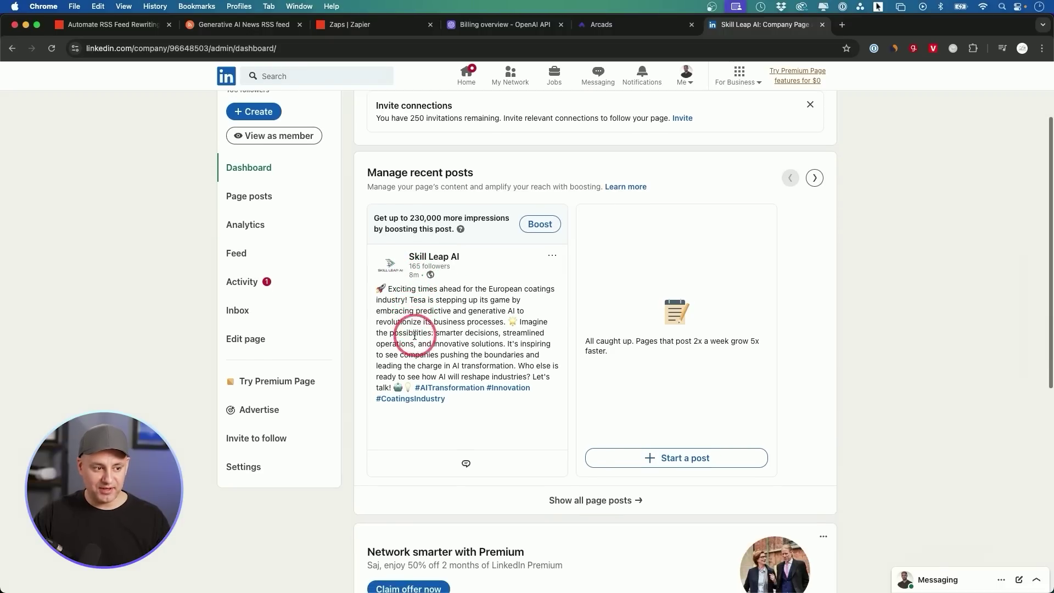
pyautogui.moveTo(379, 299); pyautogui.dragTo(409, 402)
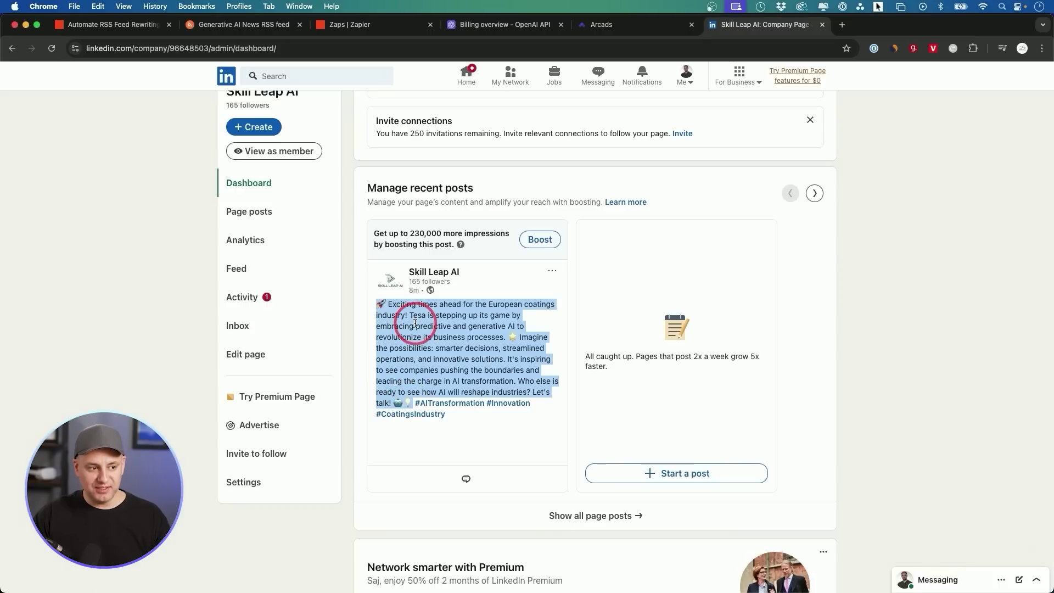
pyautogui.click(511, 340)
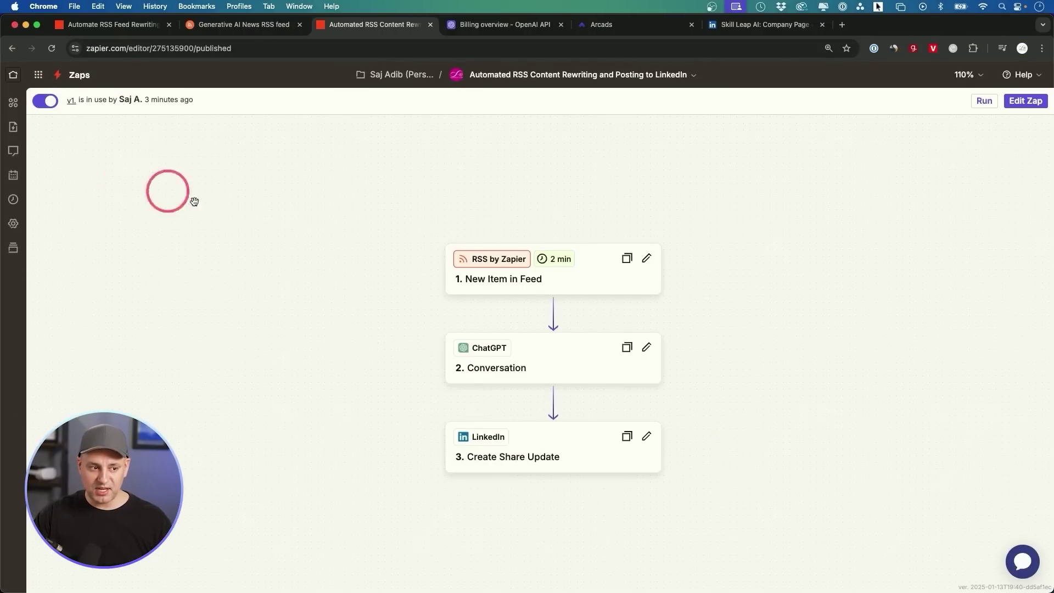
# - Nudge the Zap diagram, then toggle the published Zap off and back on
pyautogui.moveTo(397, 360); pyautogui.dragTo(385, 355)
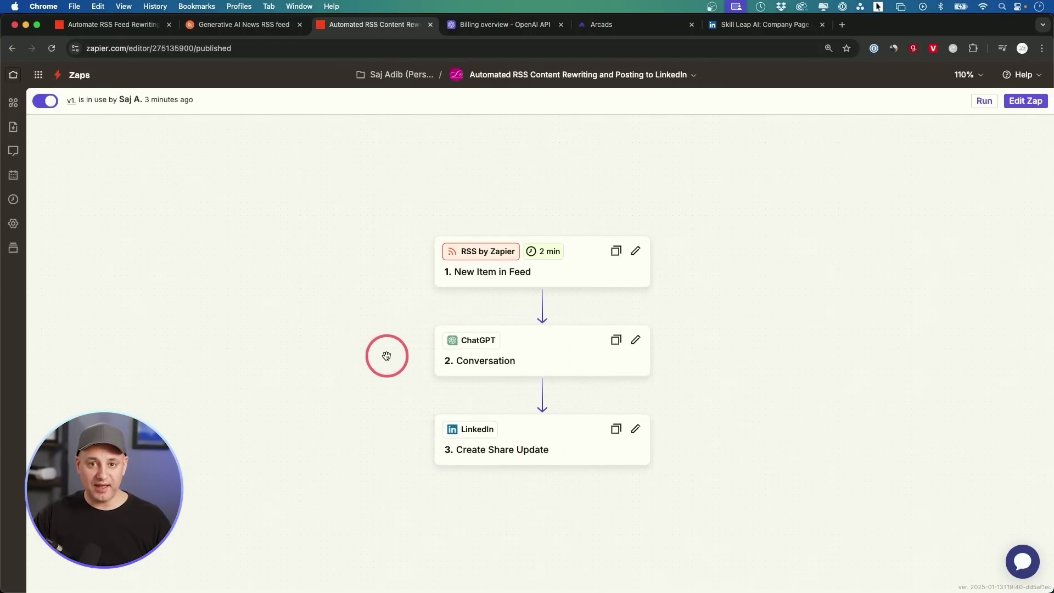
pyautogui.click(46, 103)
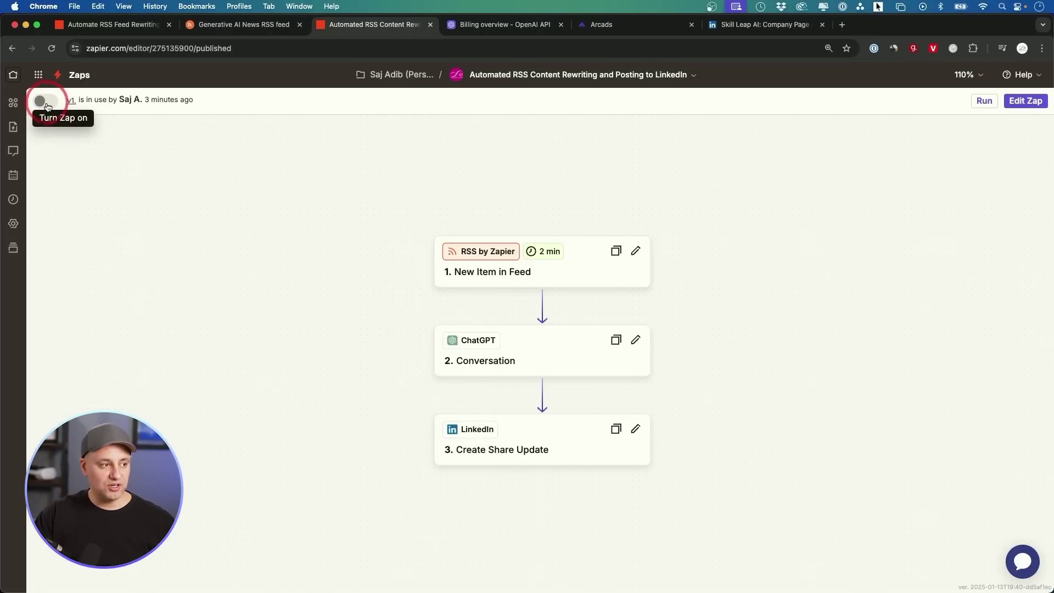
pyautogui.click(48, 103)
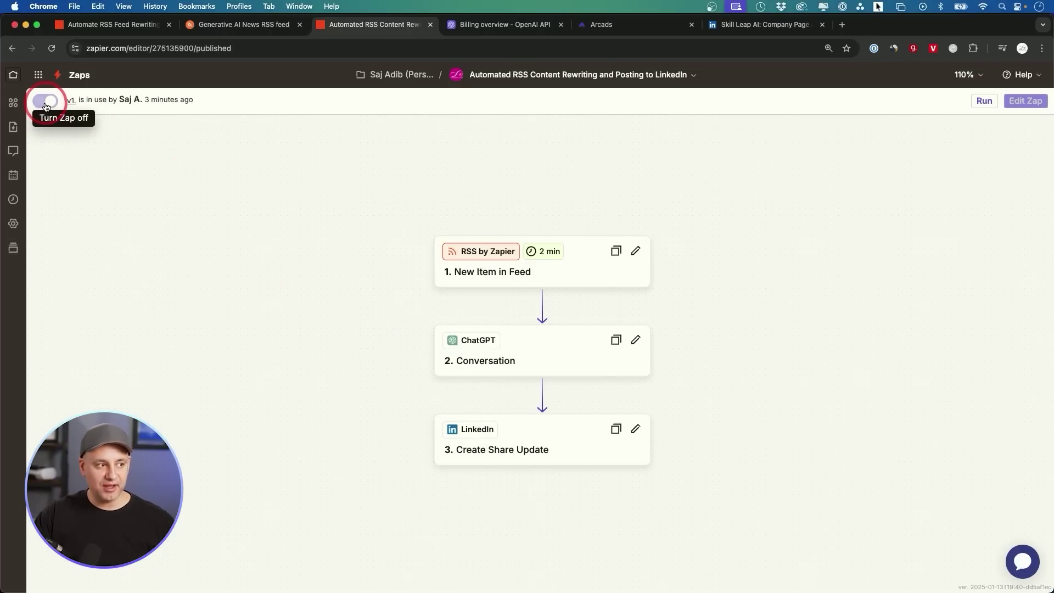